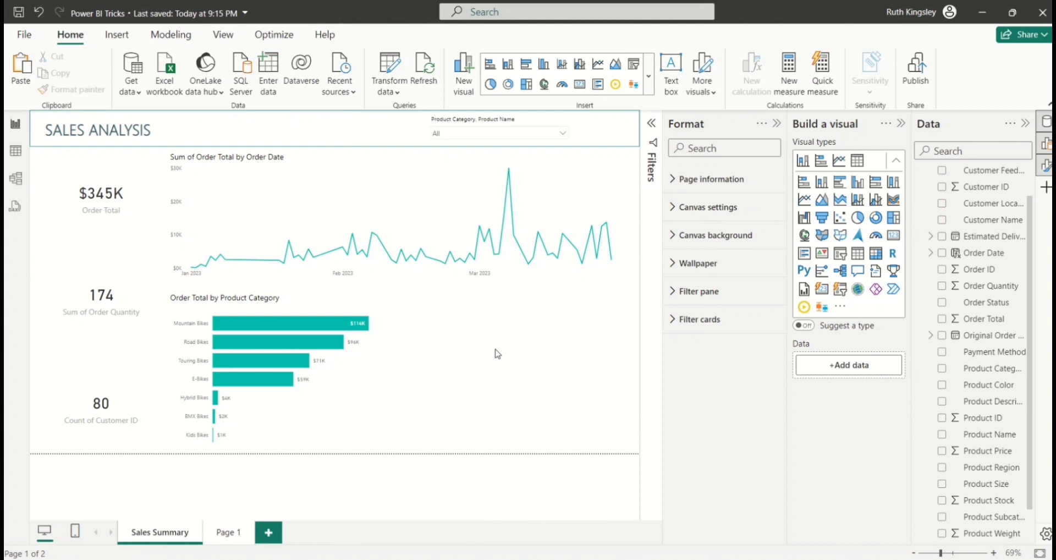
- Examine the product names nested under the E-Bikes and Kids Bikes categories in the product slicer
click(471, 146)
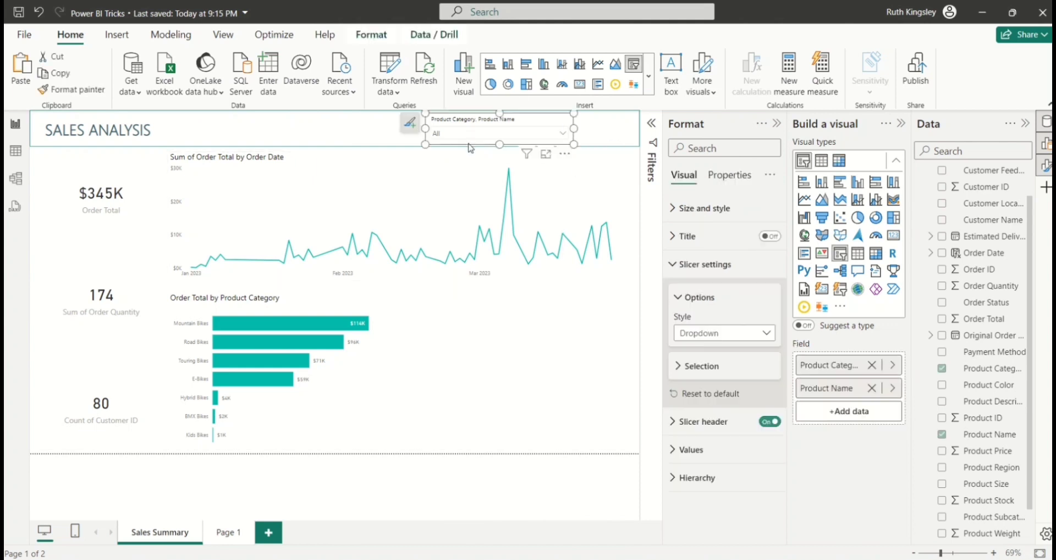
click(564, 134)
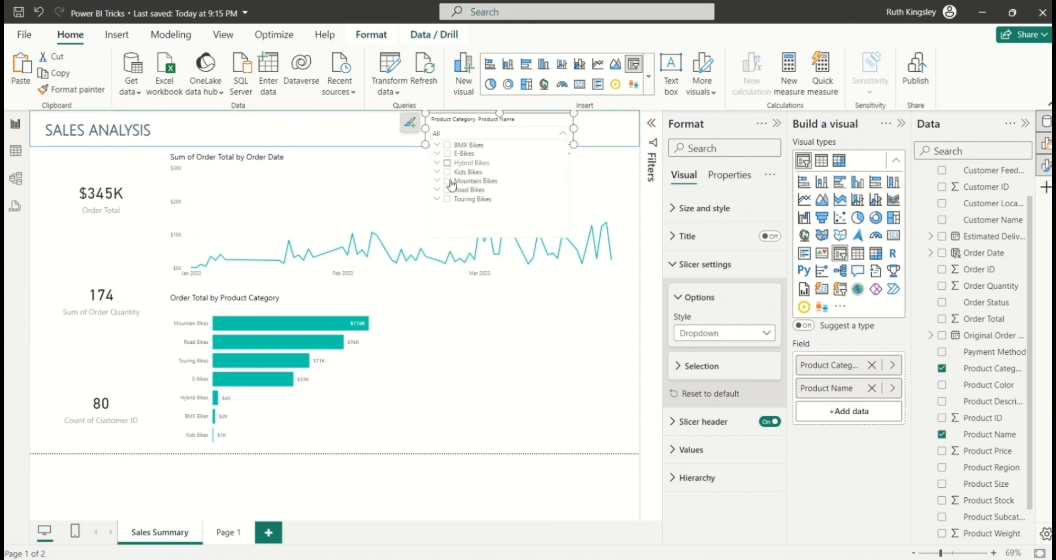
click(438, 154)
click(438, 154)
click(438, 173)
click(438, 173)
click(437, 172)
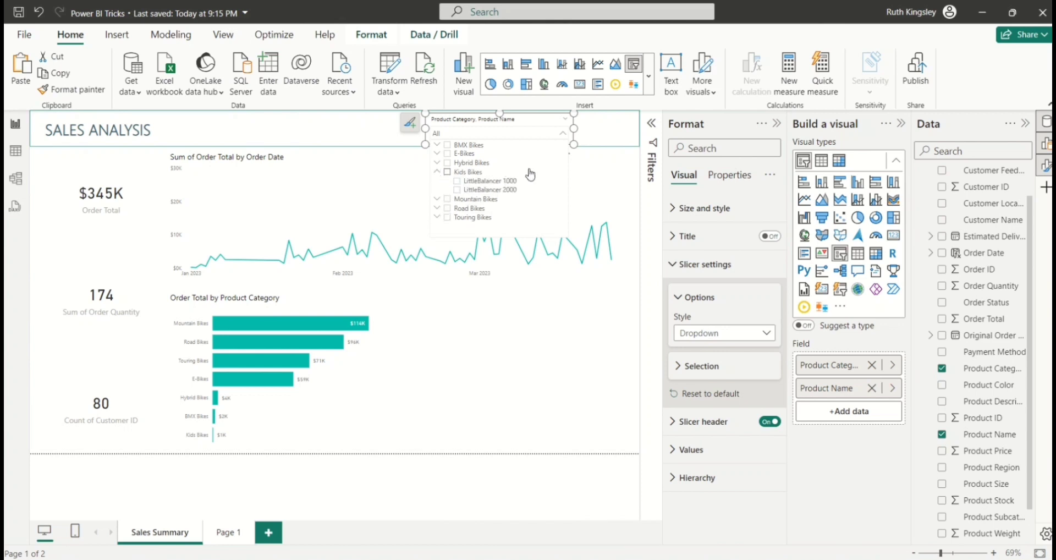
click(438, 174)
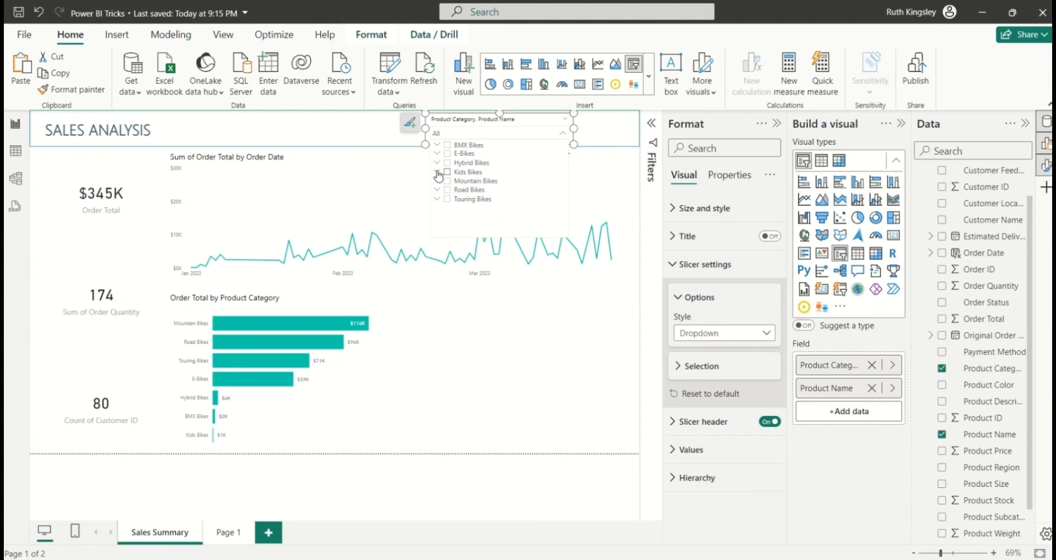
click(484, 284)
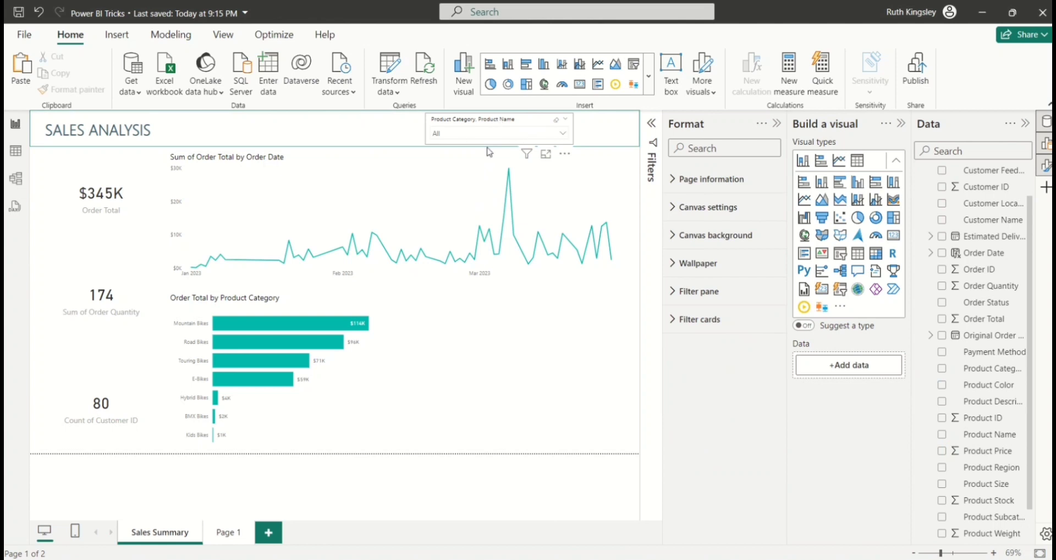
- Enable the search box in the Product Category, Product Name slicer and expand its list
click(566, 158)
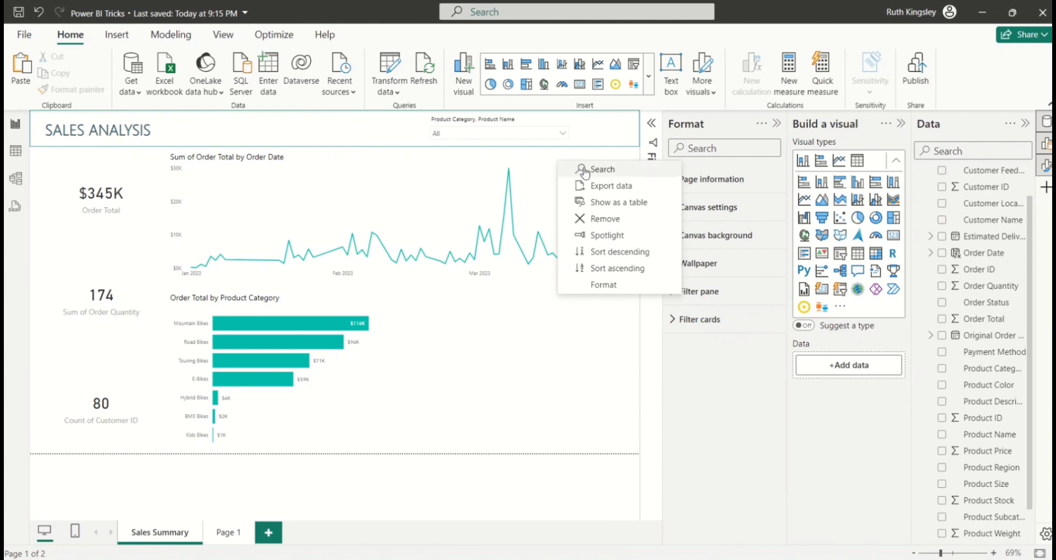
key(Escape)
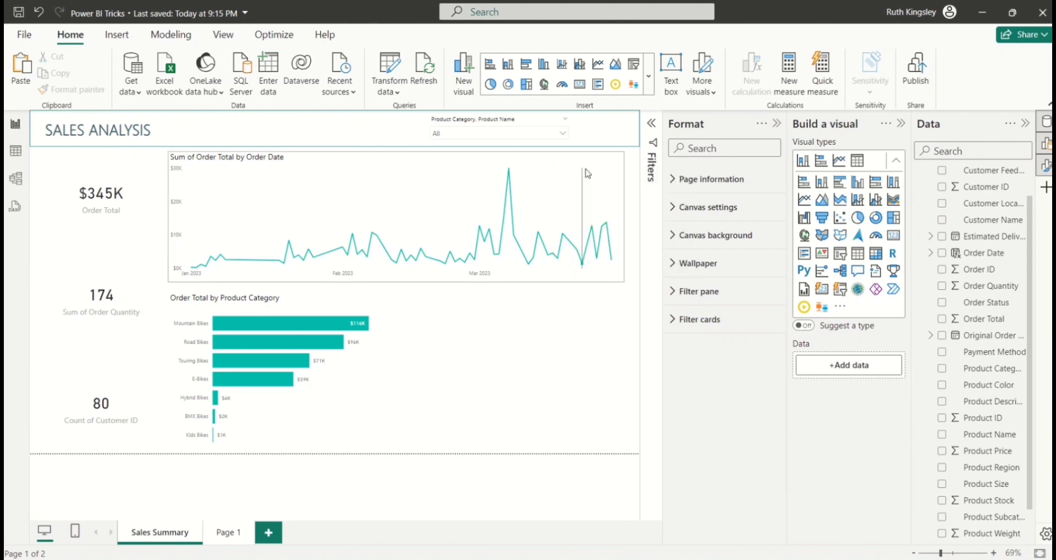
click(564, 134)
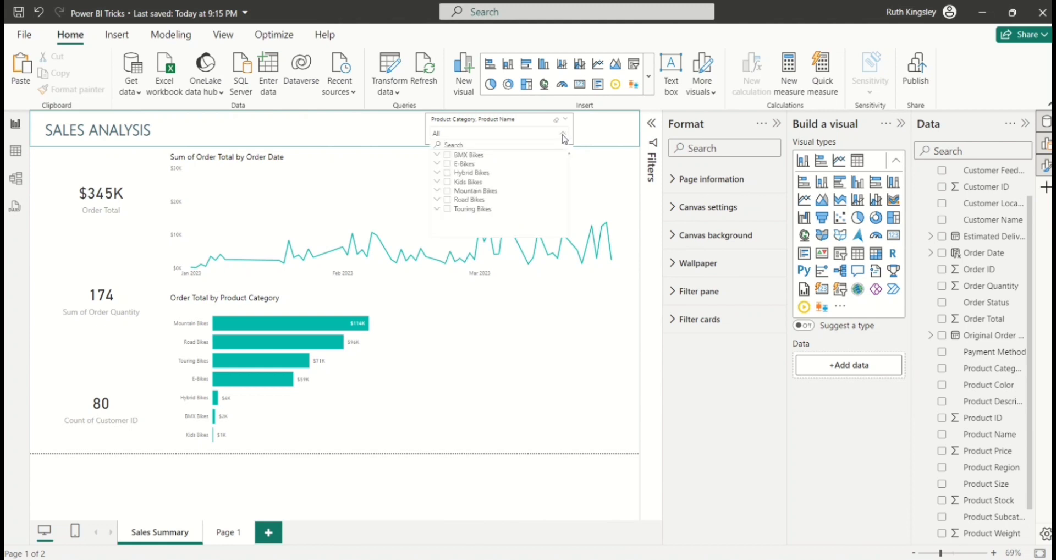
- Search the slicer for MOUNT and filter the report to E-Mountain 2000 under Mountain Bikes
click(439, 146)
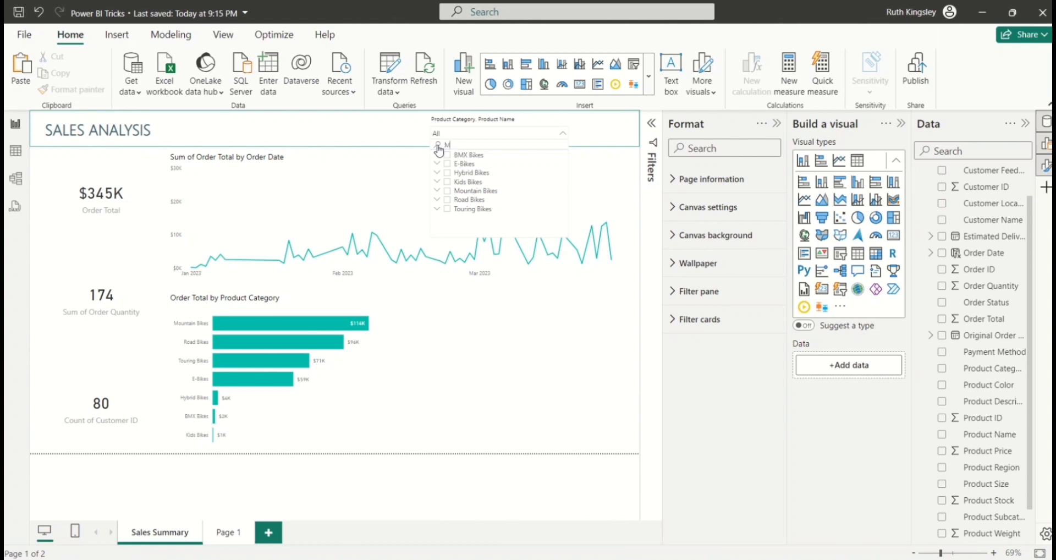
text(MOUNT)
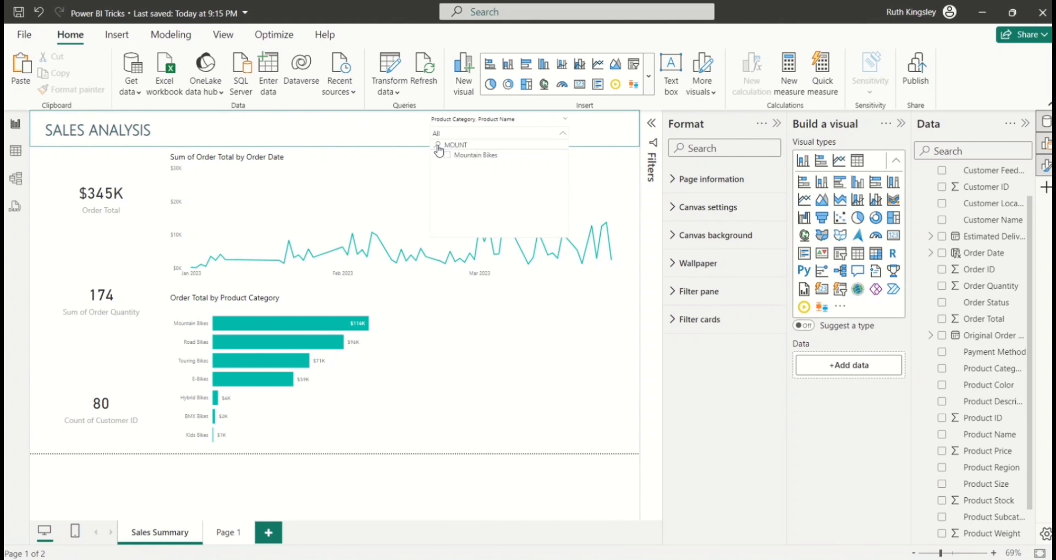
click(438, 155)
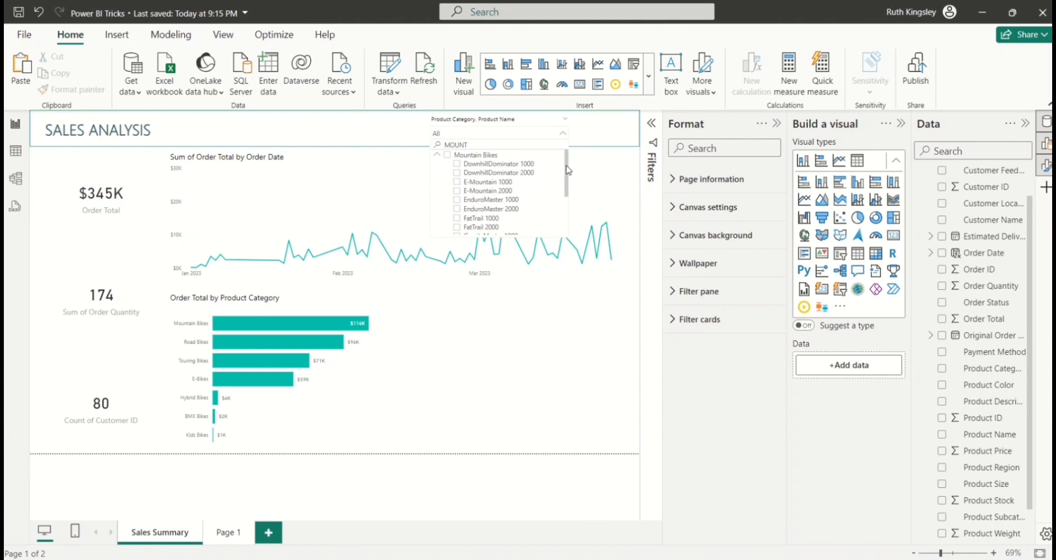
mouse_move(569, 170)
mouse_down()
mouse_move(566, 198)
mouse_move(563, 189)
mouse_up()
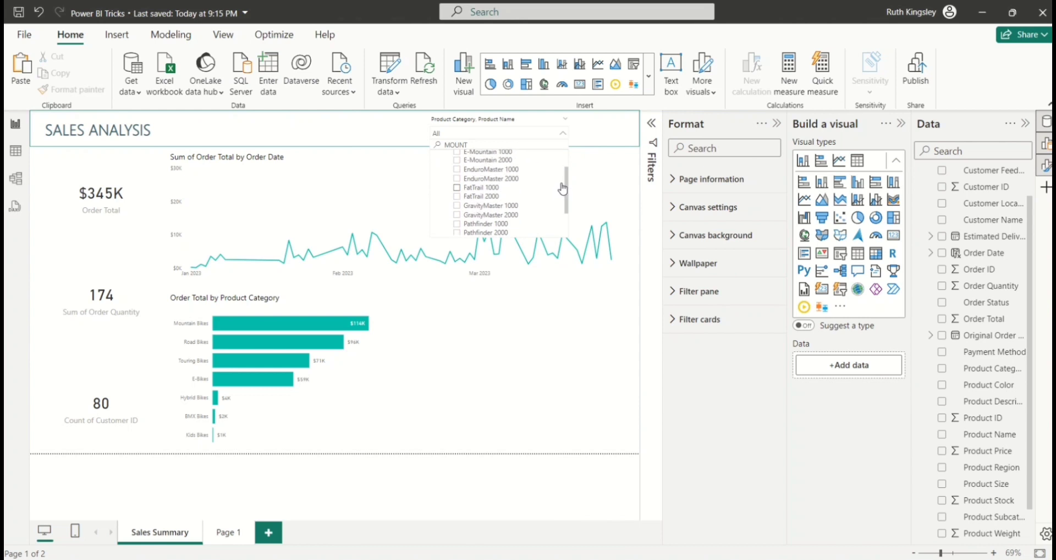
click(457, 161)
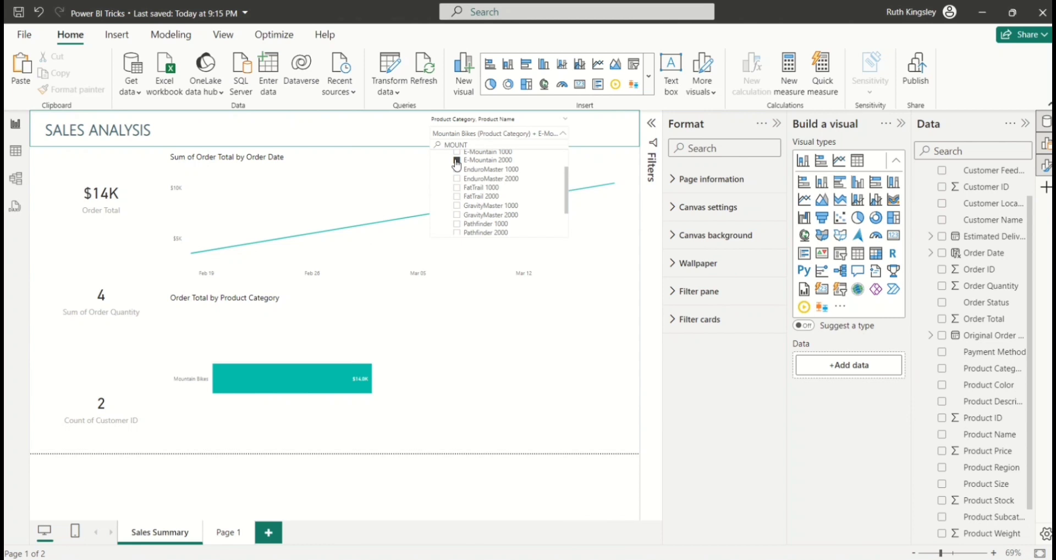
click(417, 150)
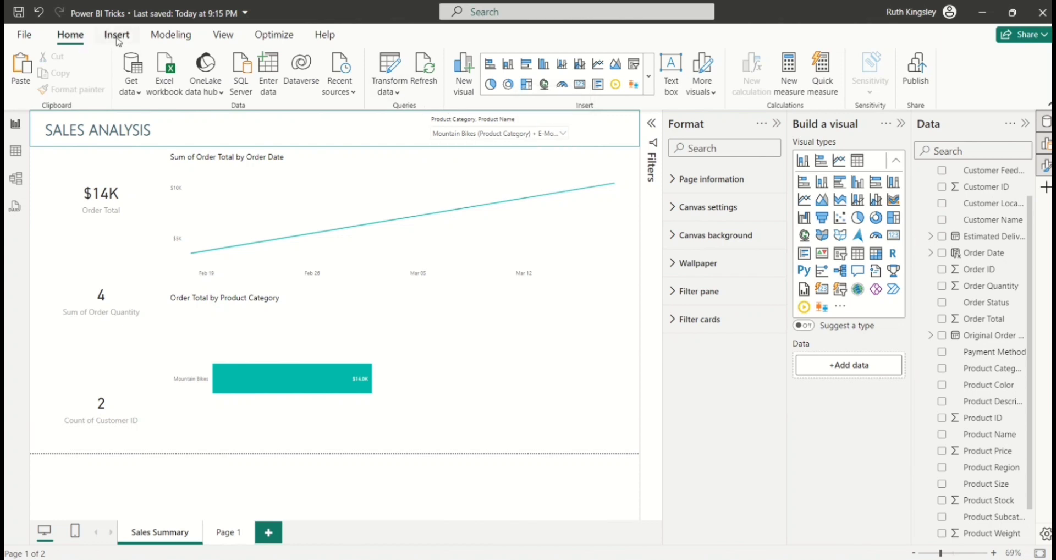
- Insert a Clear all slicers button beside the product slicer in the header and use it to reset the slicer selection
click(118, 38)
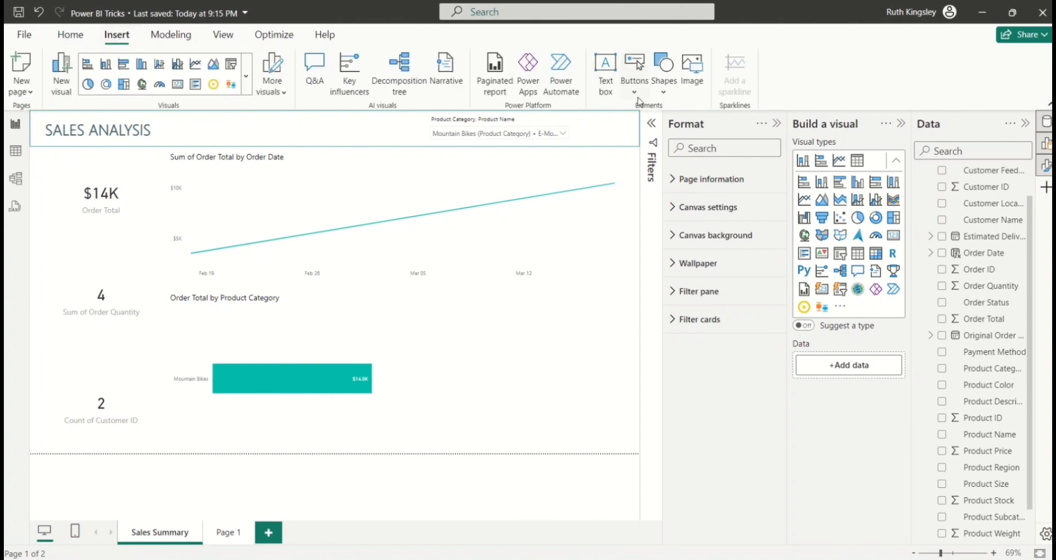
click(635, 94)
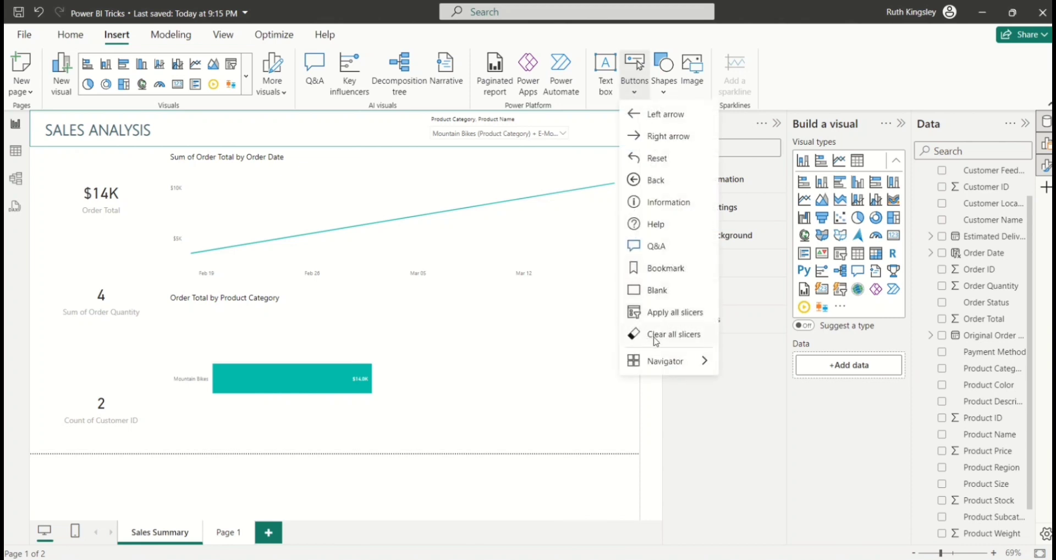
click(652, 335)
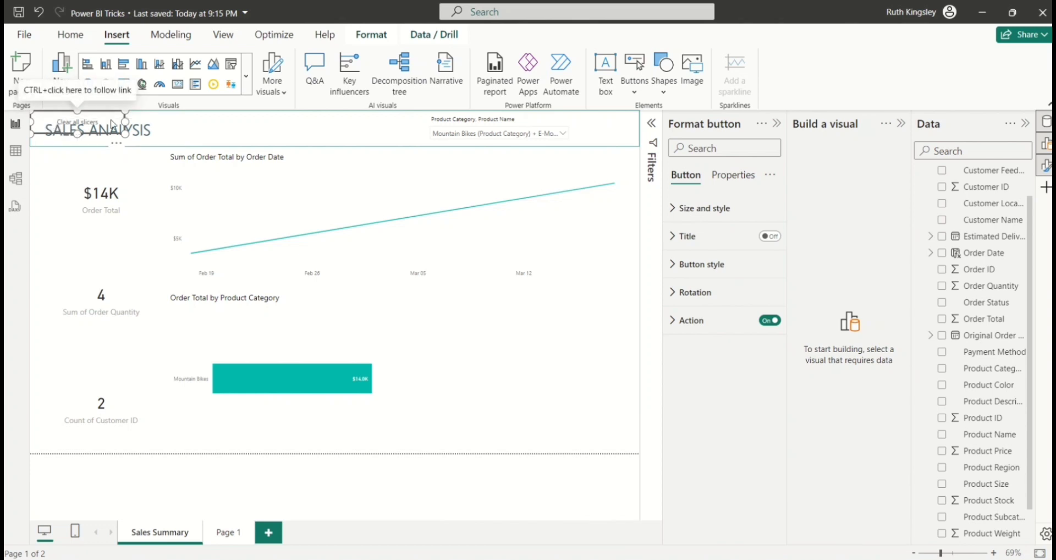
drag(45, 124, 574, 133)
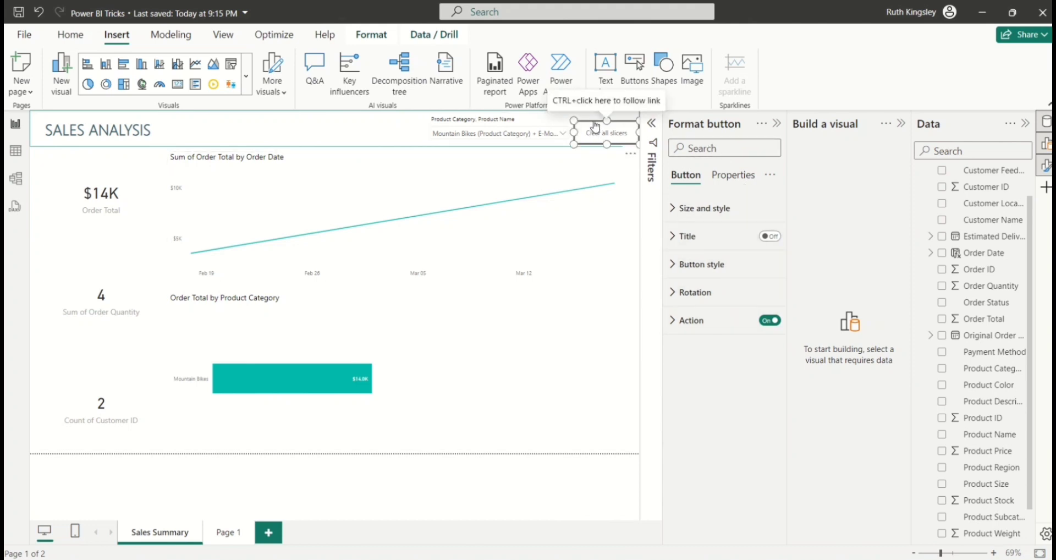
drag(596, 128, 596, 125)
click(455, 359)
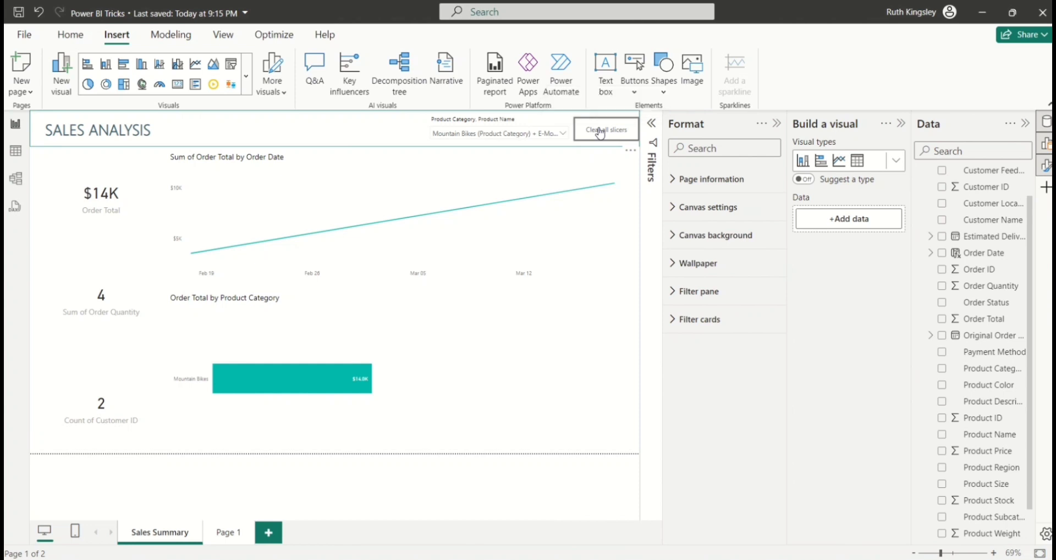
ctrl+click(600, 134)
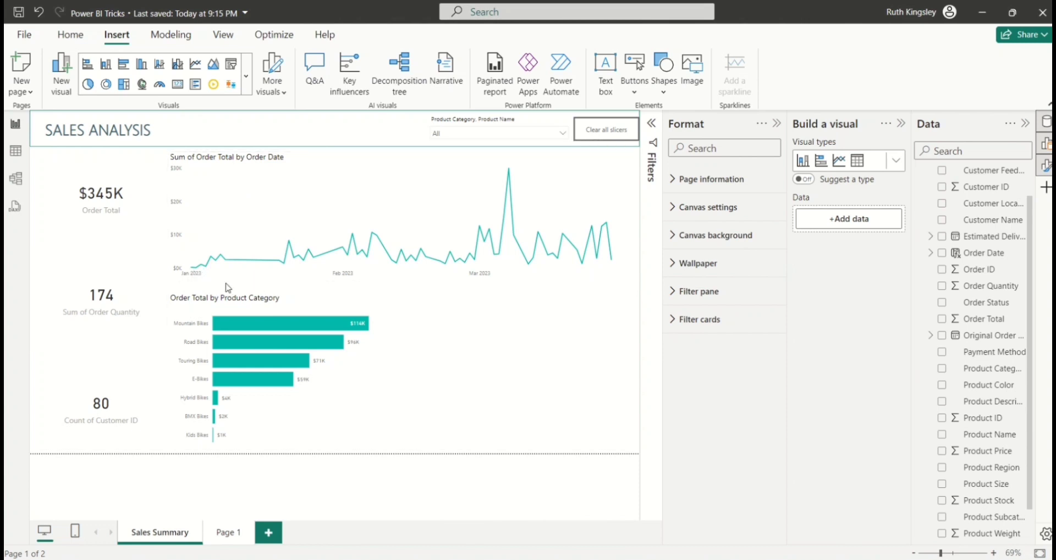
- Run the Explain the increase analysis on the March 2023 peak of the order total line chart
mouse_move(289, 266)
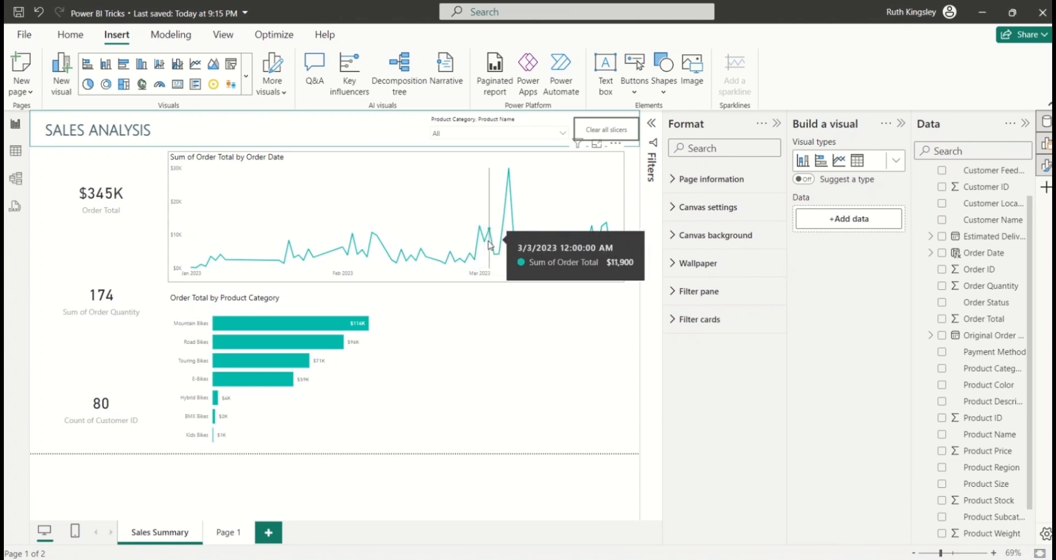
right_click(509, 175)
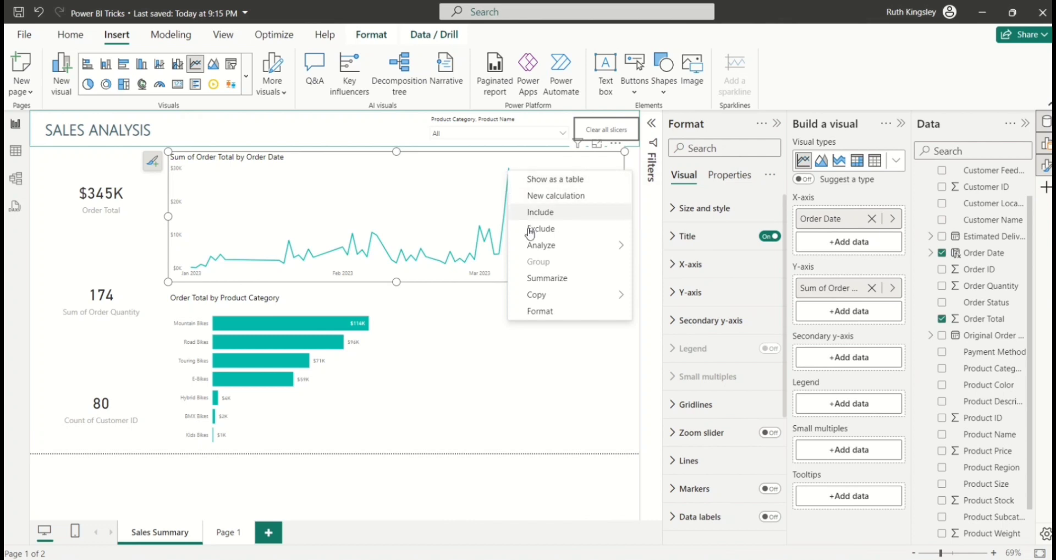
mouse_move(522, 246)
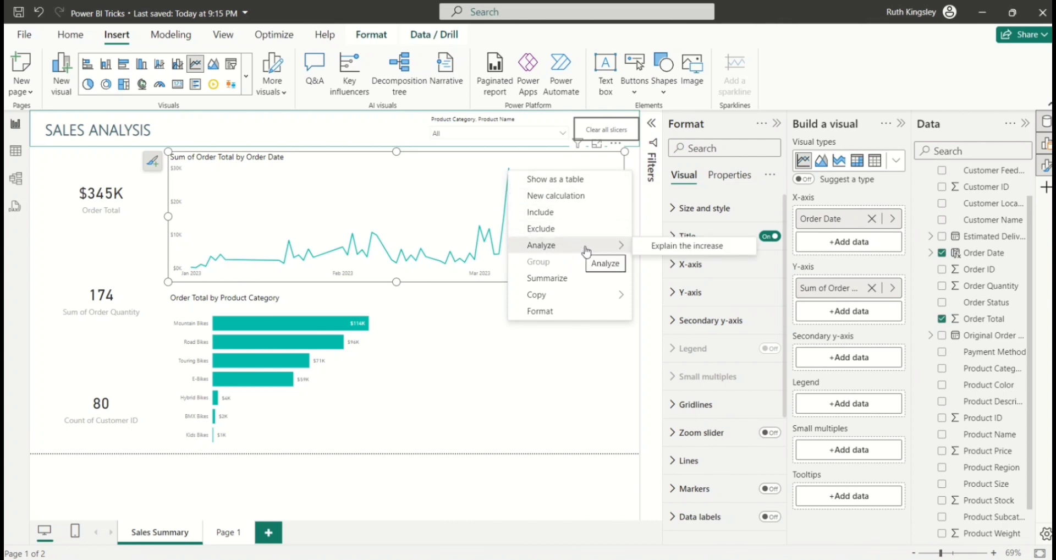
click(652, 246)
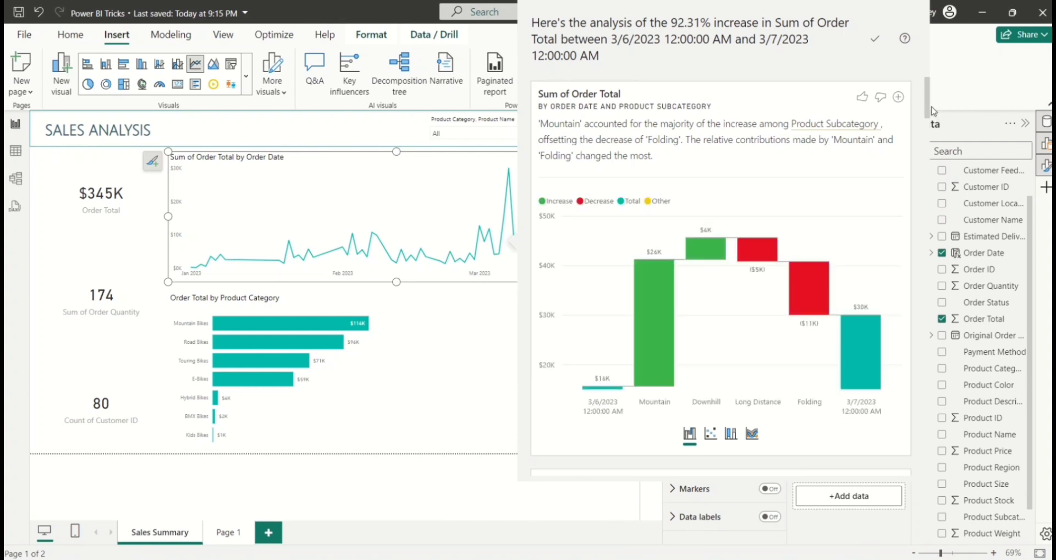
- Examine the analysis breakdowns of the order total increase by product subcategory, product name and product category
scroll(929, 105, down, 2)
mouse_move(930, 104)
mouse_down()
mouse_move(930, 119)
mouse_move(929, 110)
mouse_up()
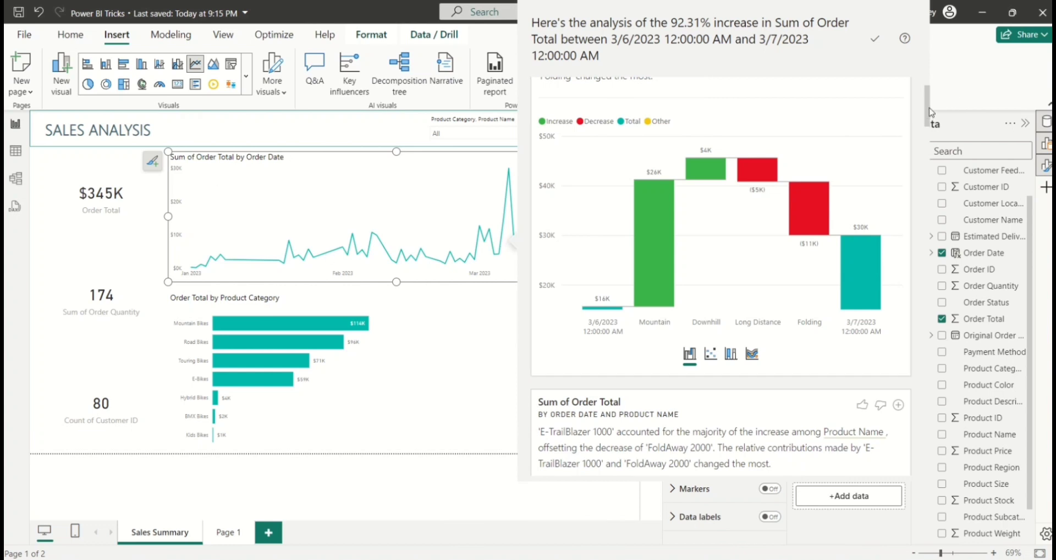
drag(930, 113, 928, 82)
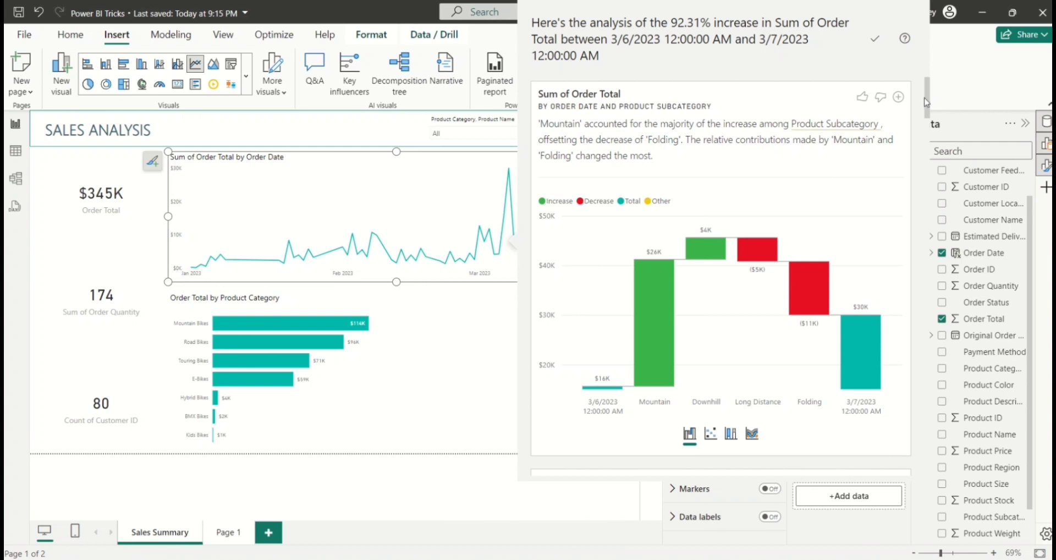
drag(928, 102, 928, 107)
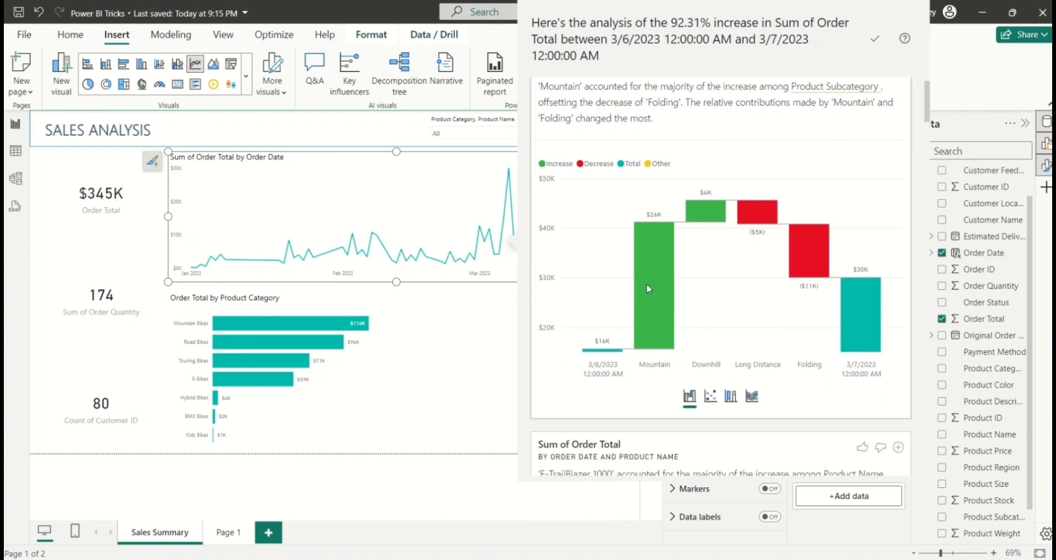
mouse_move(647, 285)
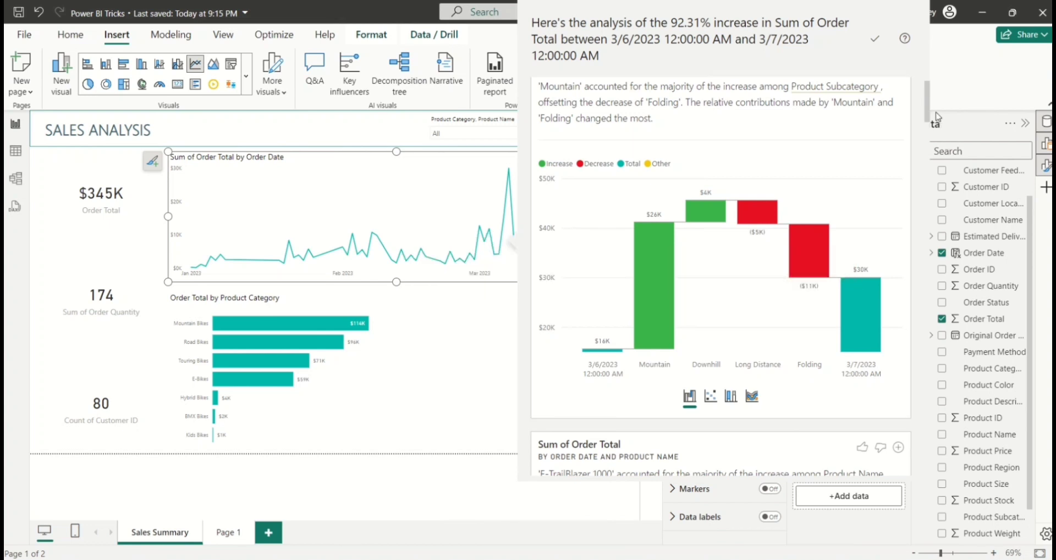
drag(928, 112, 925, 191)
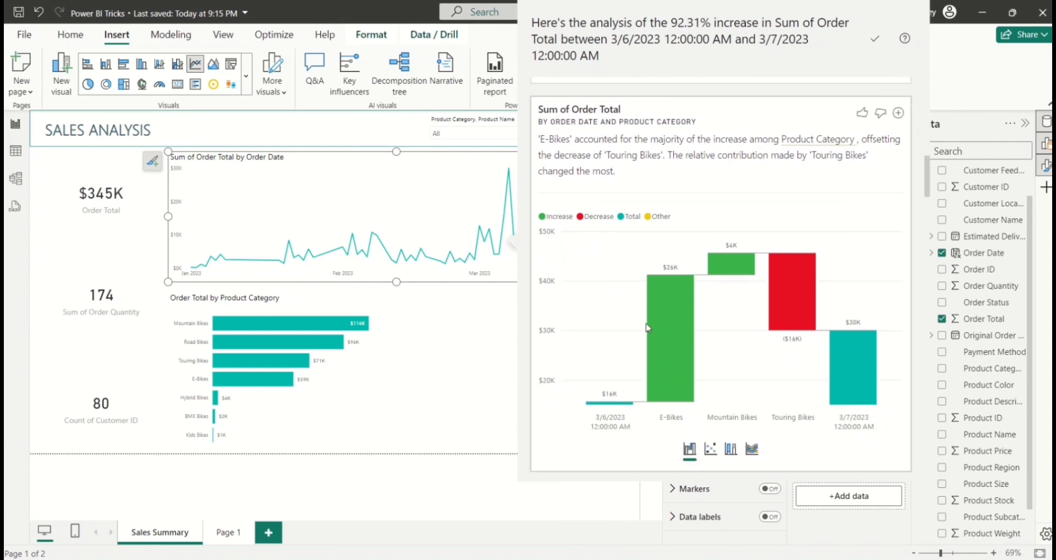
mouse_move(668, 382)
- Add the order date and product category waterfall chart from the analysis to the Sales Summary page, closing the analysis
scroll(623, 178, down, 1)
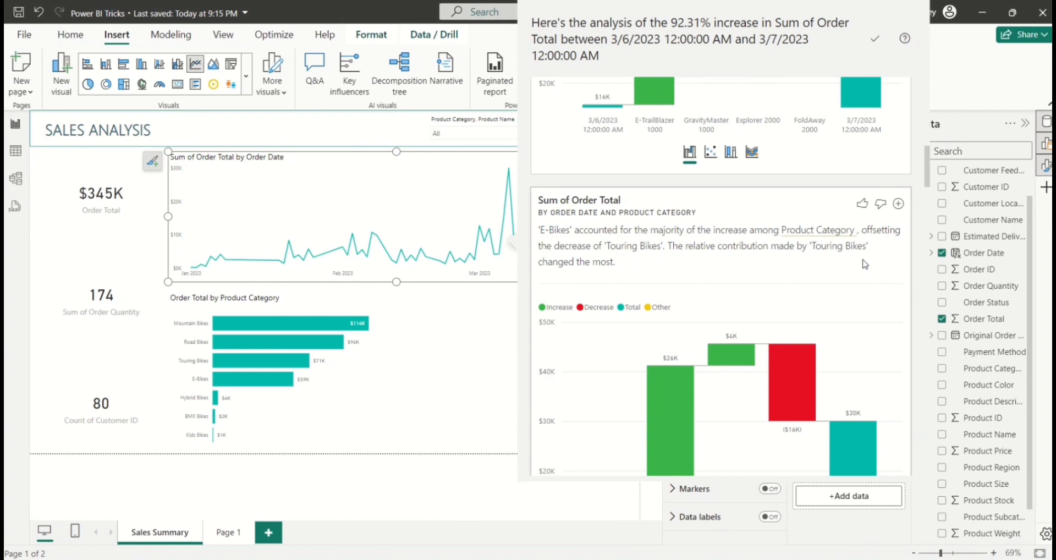
click(899, 205)
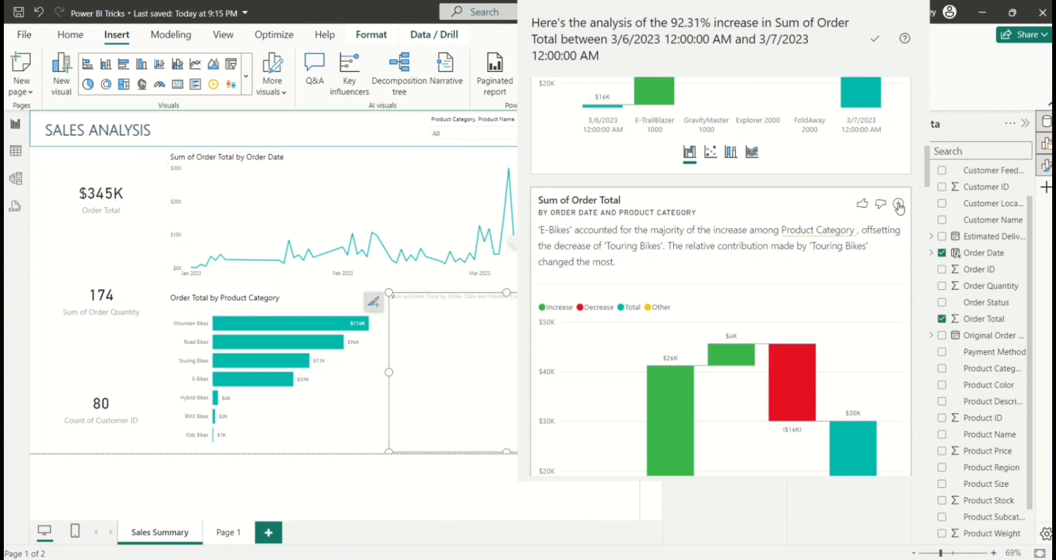
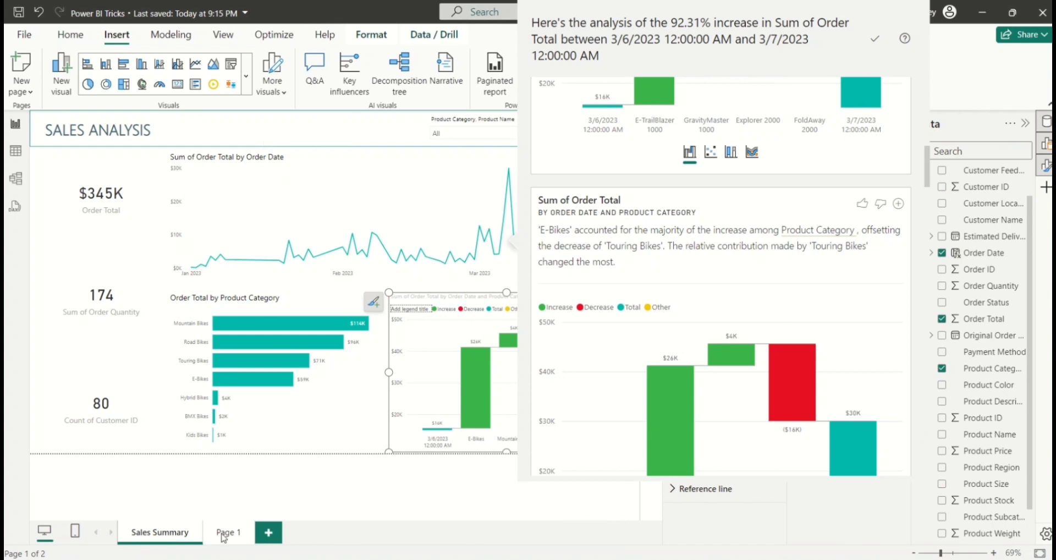
key(Escape)
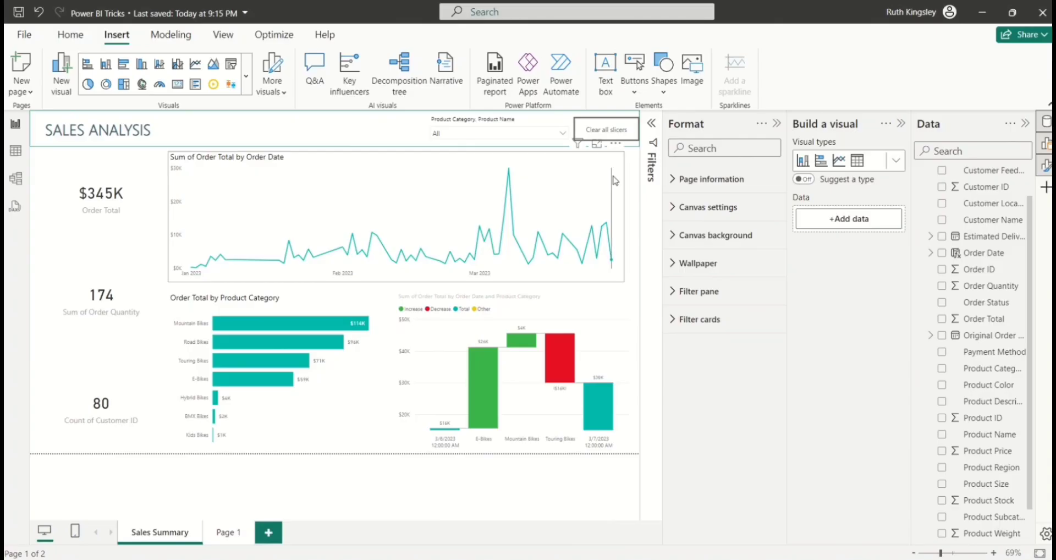
- Turn on the forecast for the order total by order date line chart and expand its options
mouse_move(615, 181)
mouse_move(470, 189)
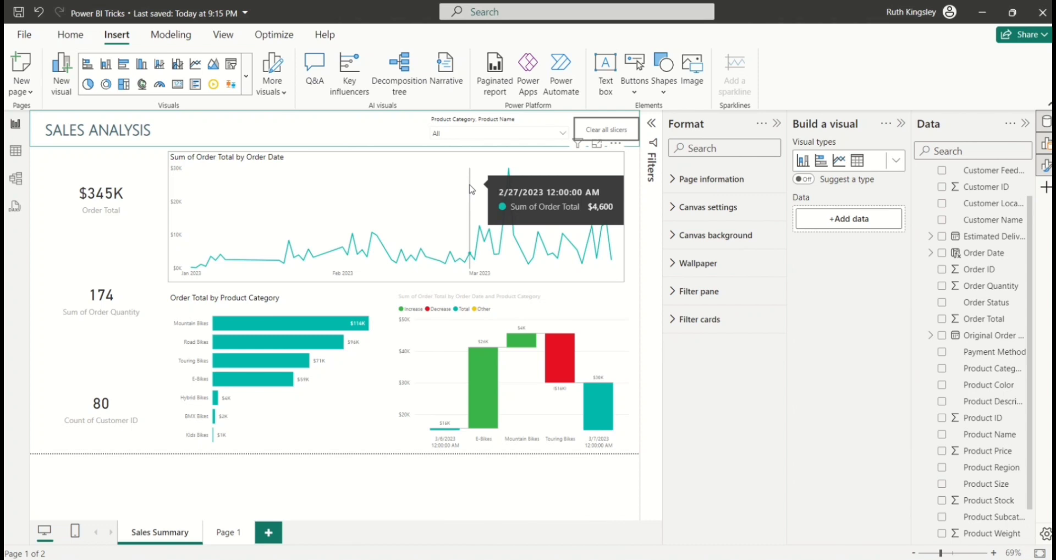
click(439, 167)
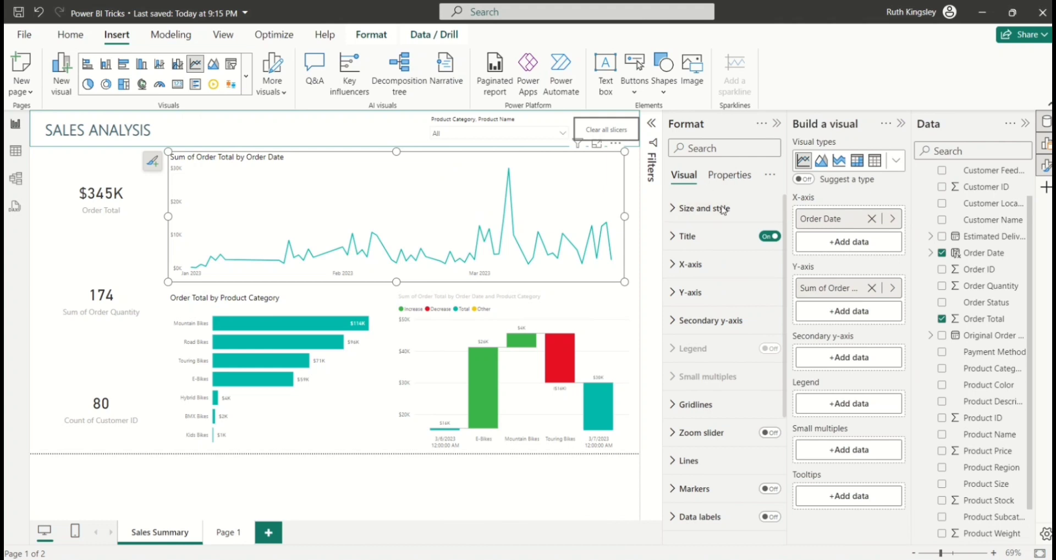
drag(785, 273, 789, 399)
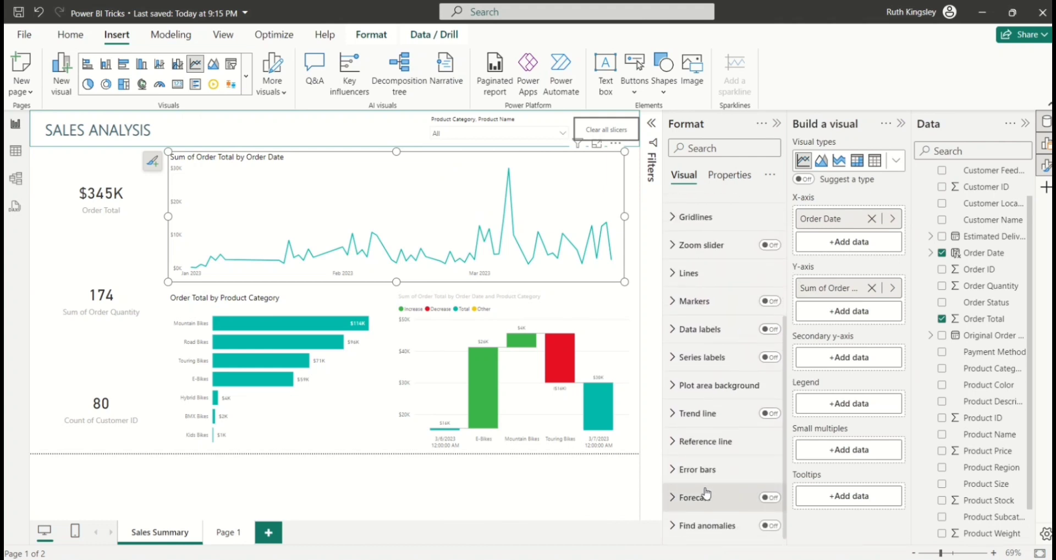
click(773, 498)
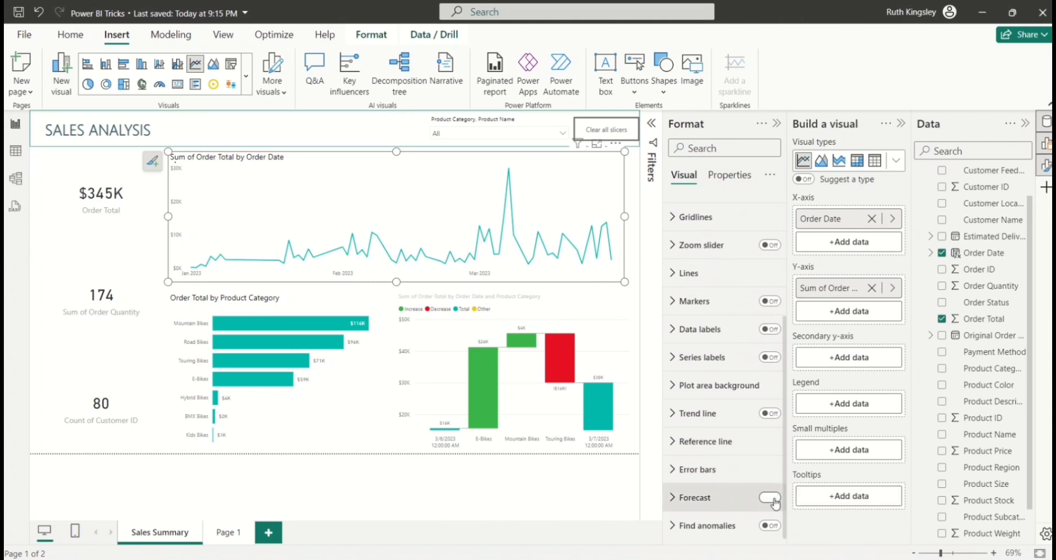
click(674, 498)
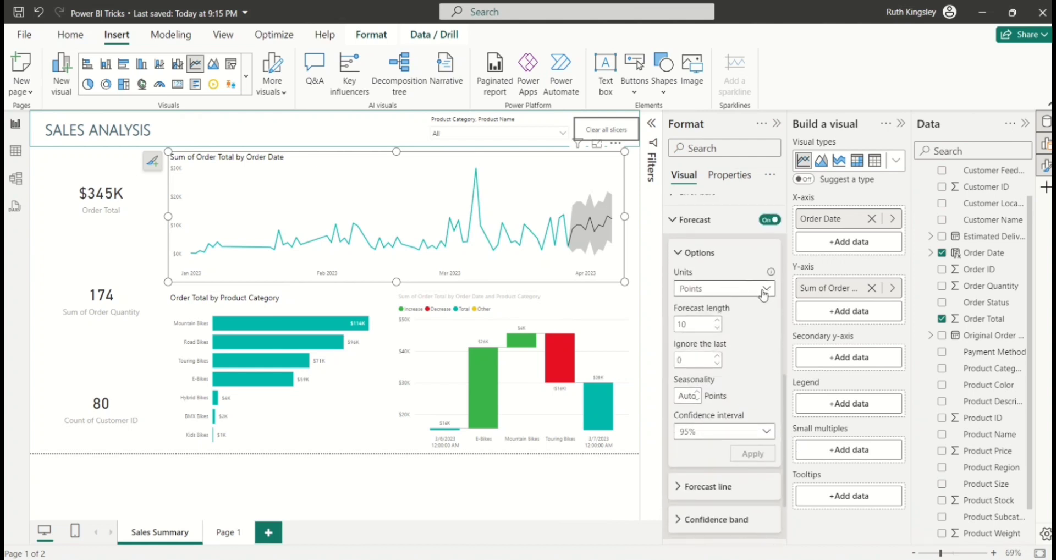
- Set the forecast's confidence interval to 99%, apply it and inspect the forecast values on the line chart
click(763, 289)
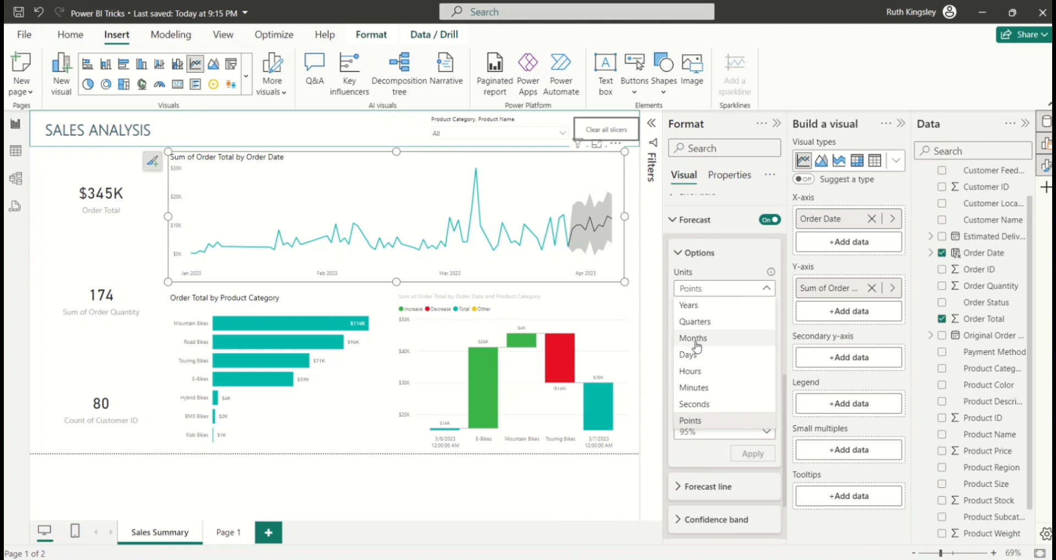
click(767, 291)
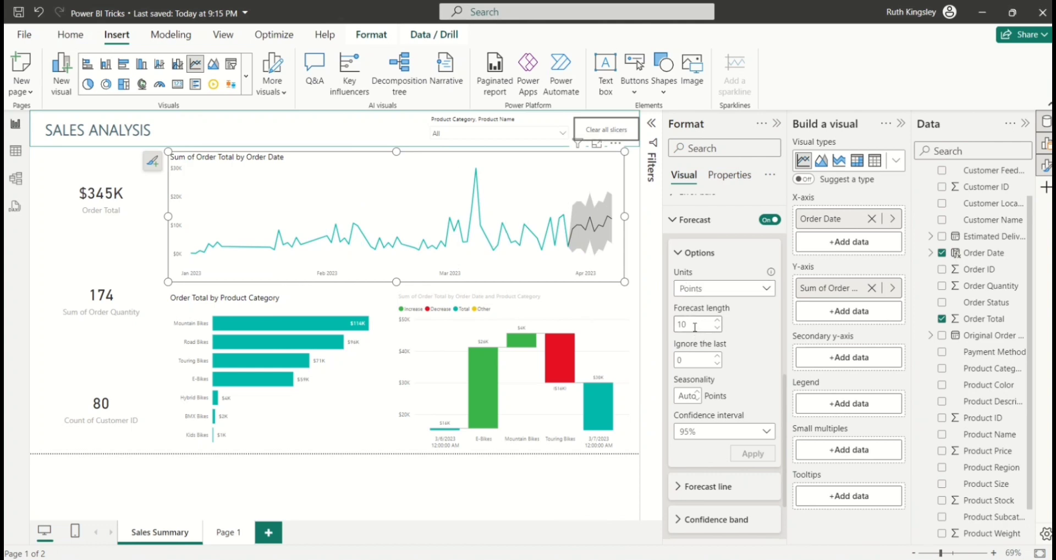
click(765, 432)
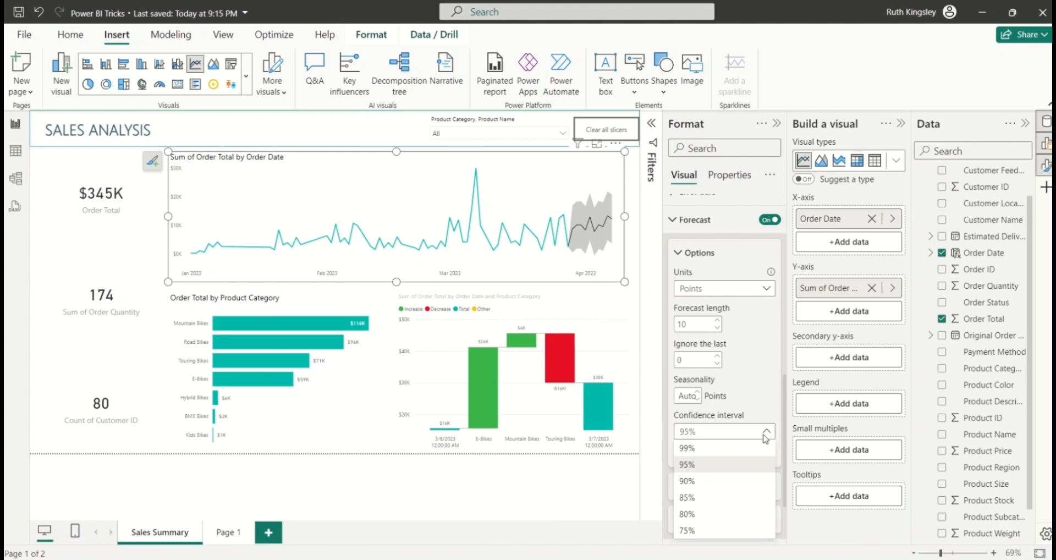
click(695, 448)
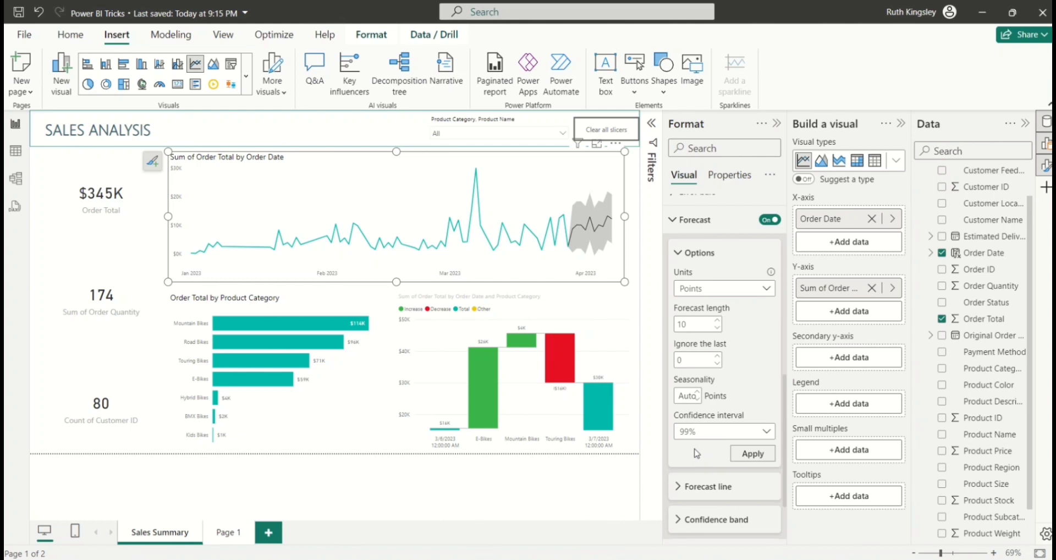
click(755, 457)
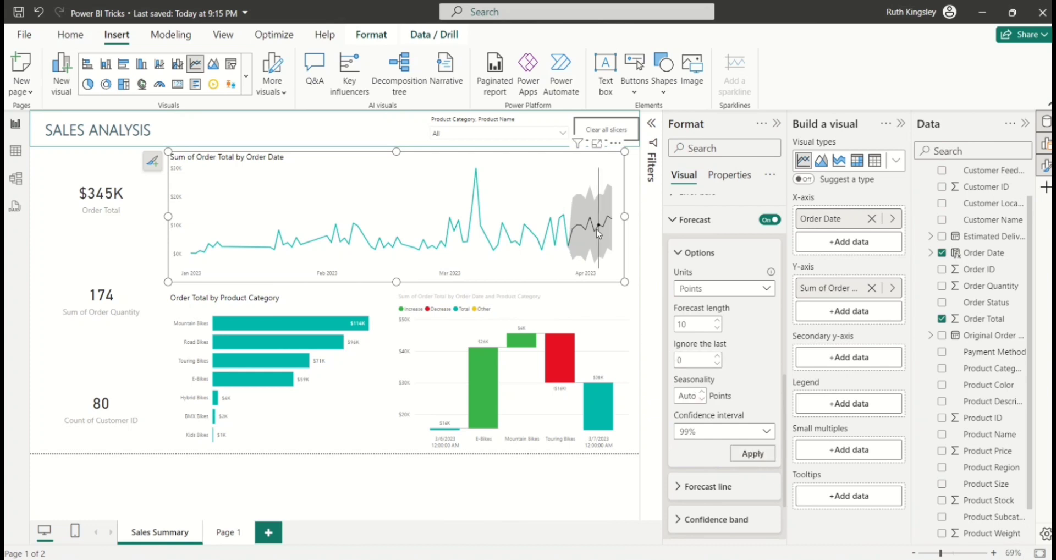
mouse_move(562, 251)
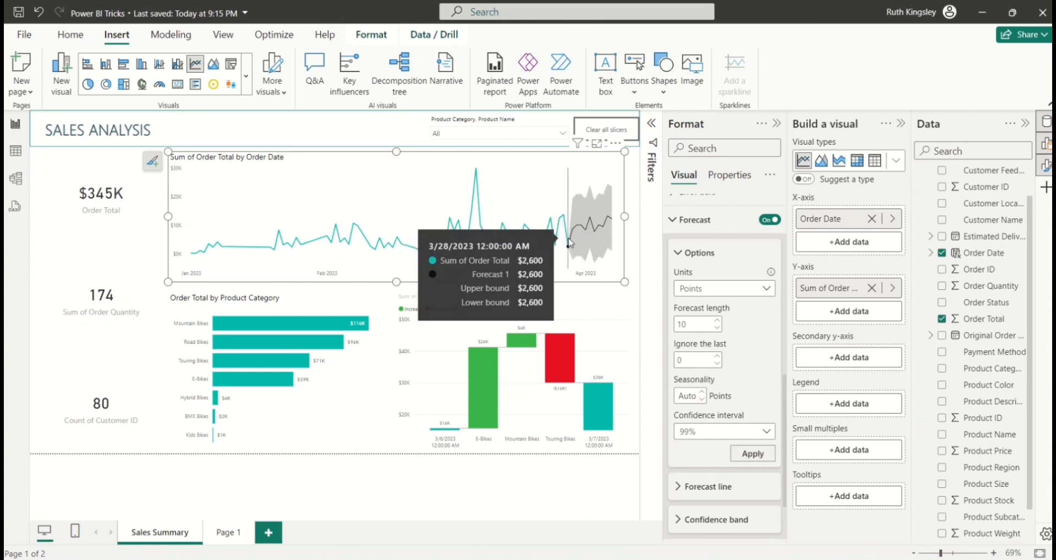
mouse_move(612, 221)
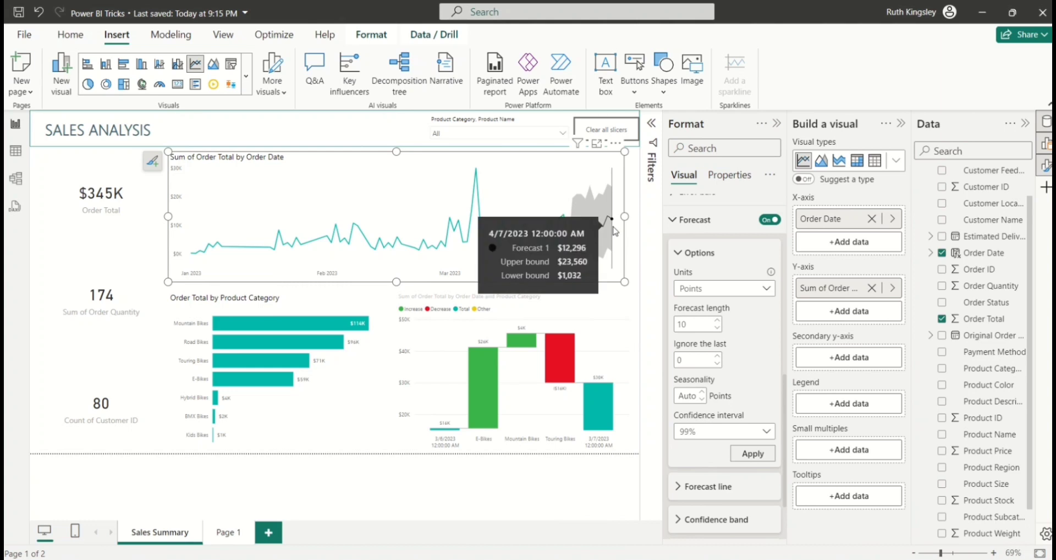
click(634, 295)
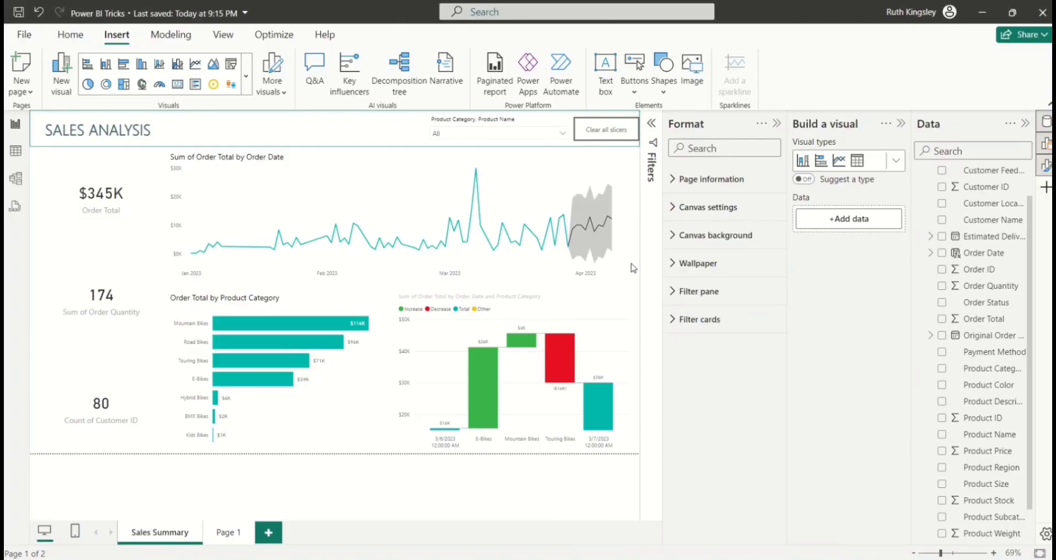
- Insert a Q&A visual on the Sales Summary page, enlarge it and place it over the line chart
click(246, 80)
drag(260, 125, 261, 308)
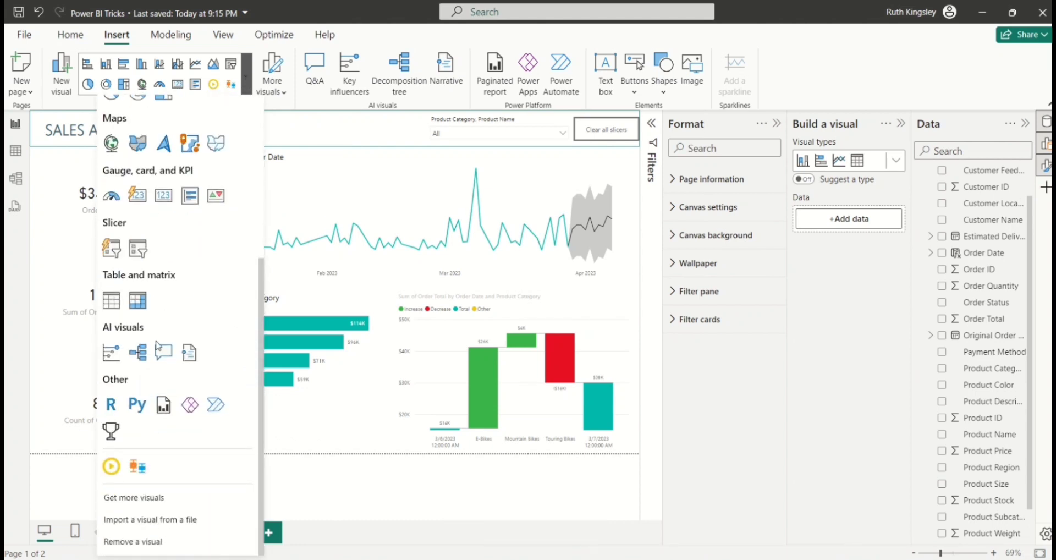
click(164, 355)
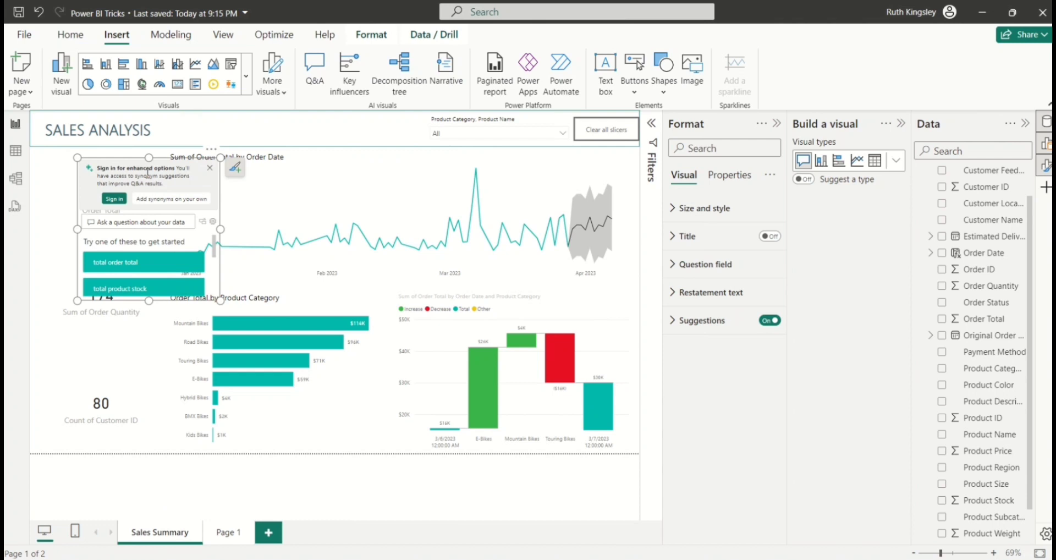
drag(220, 300, 315, 301)
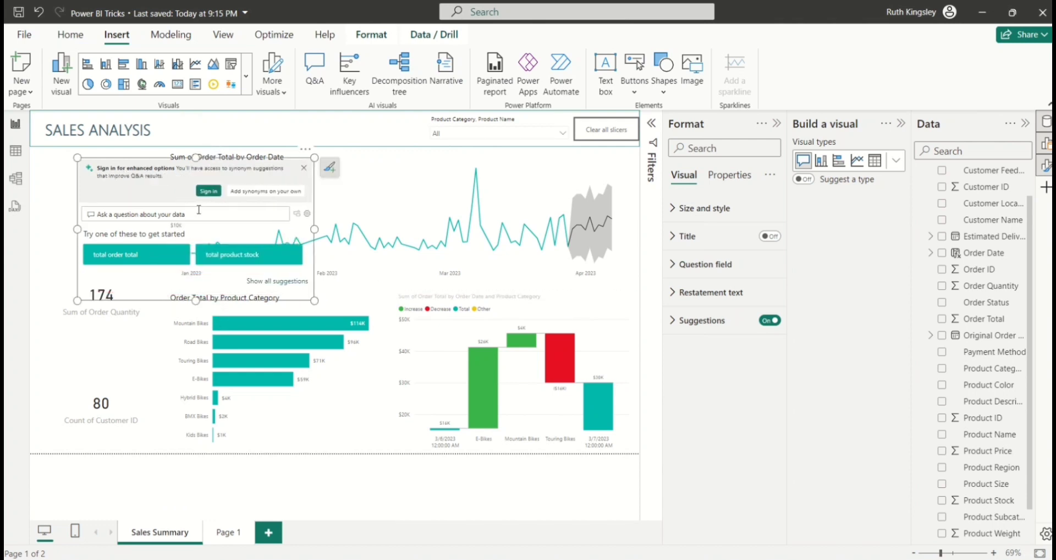
drag(155, 171, 249, 126)
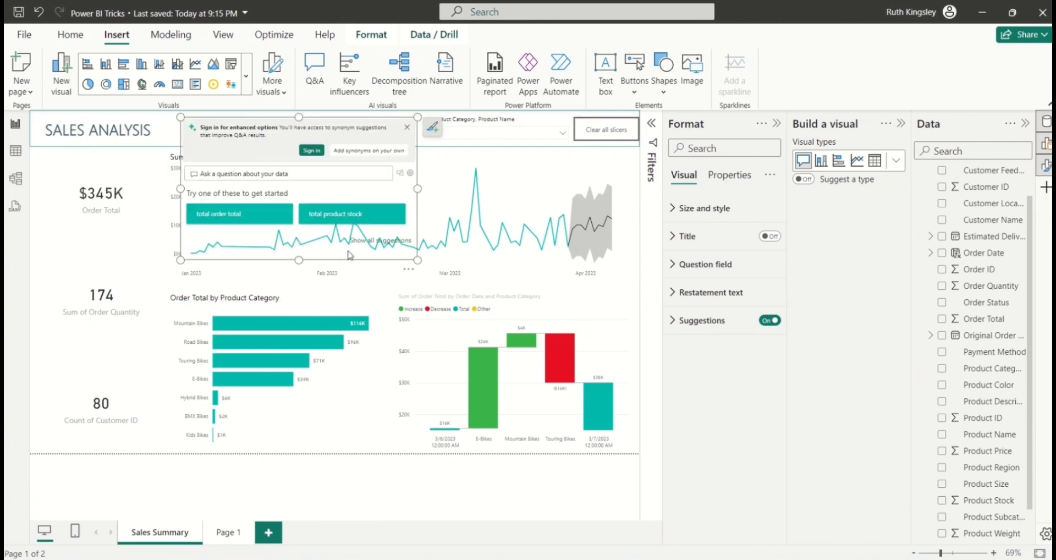
drag(301, 262, 297, 285)
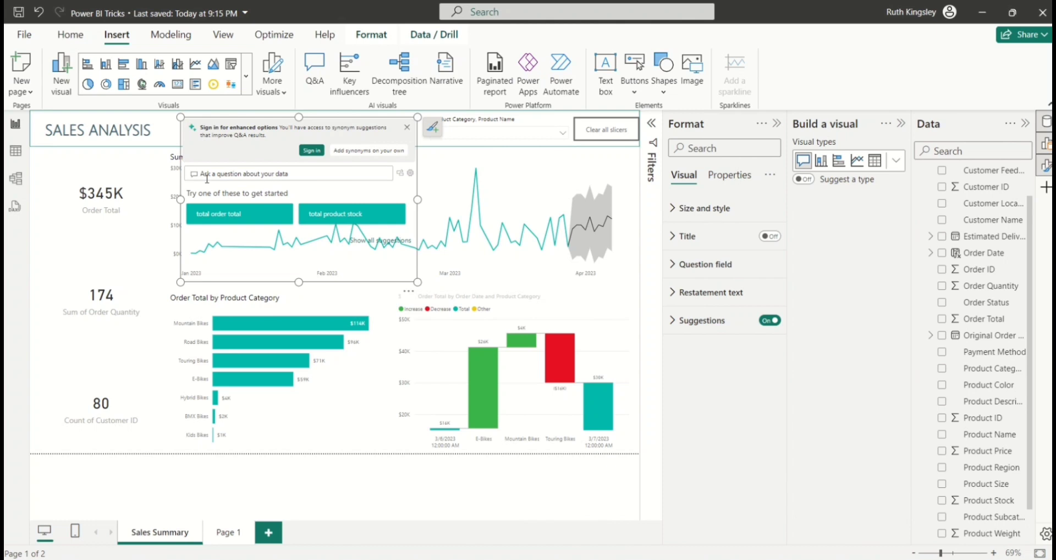
- Ask the Q&A visual for "Top 10 Product Name by Order Total"
click(276, 174)
text(Top 10)
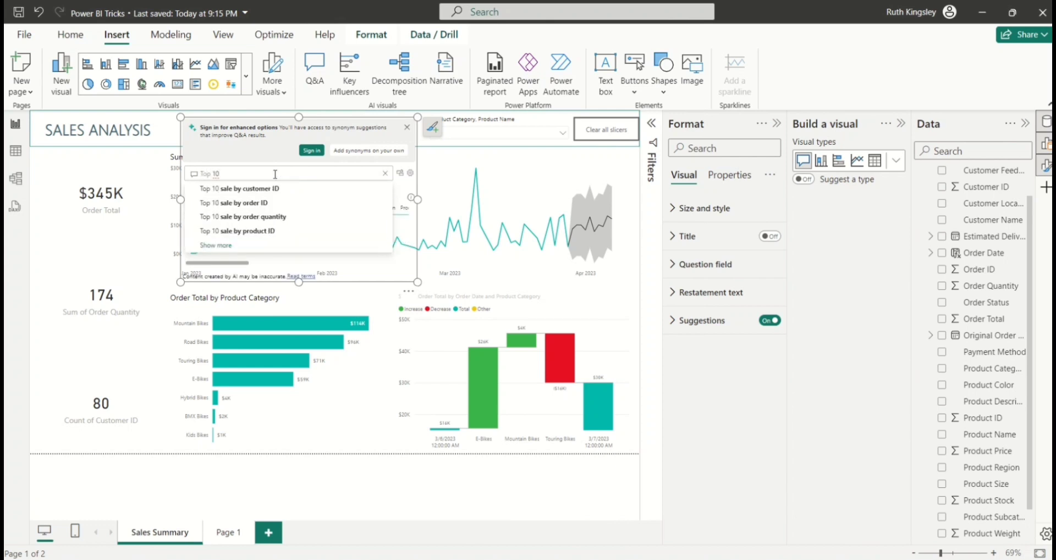
text( Pr)
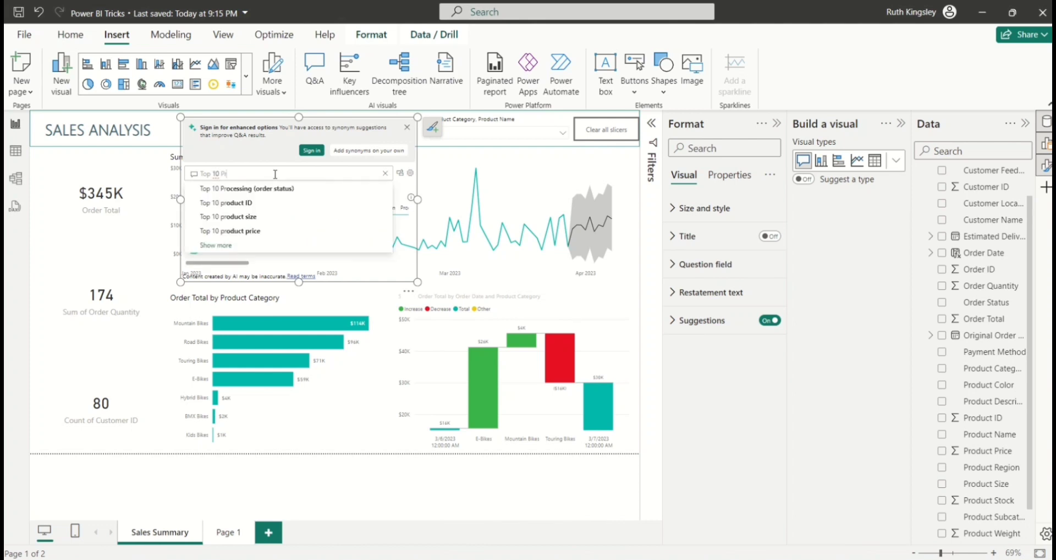
text(oduct)
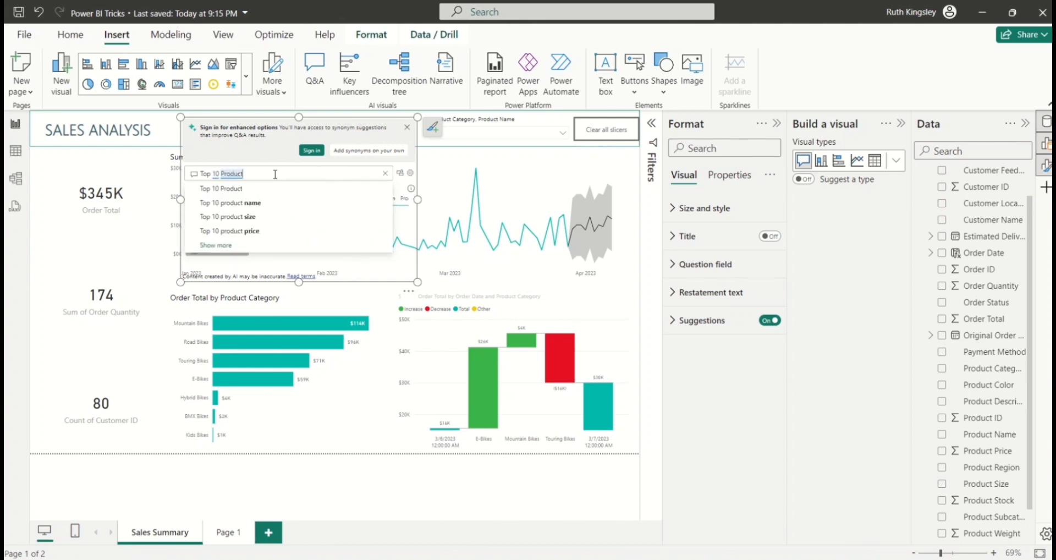
text( Name by Orde)
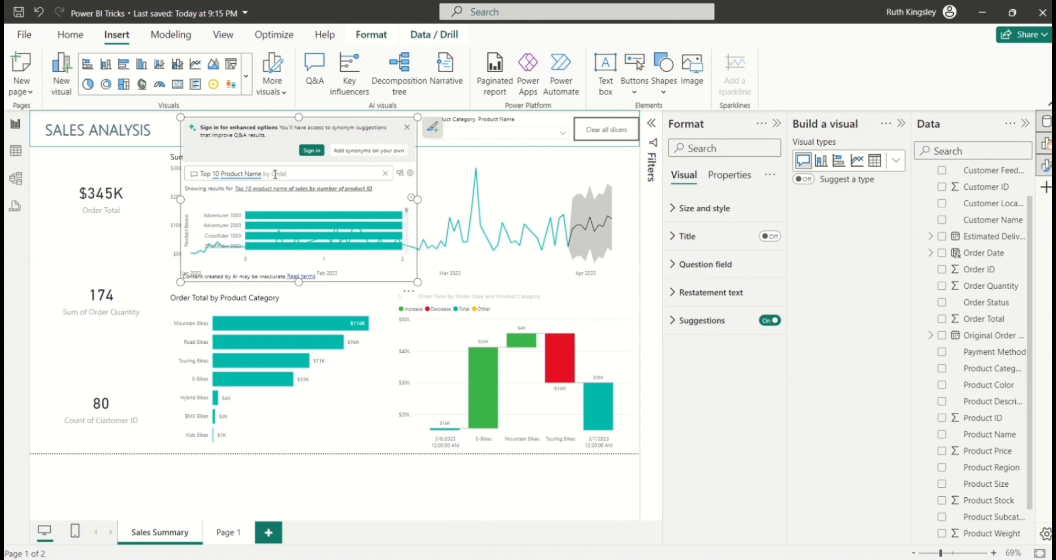
text(r Total)
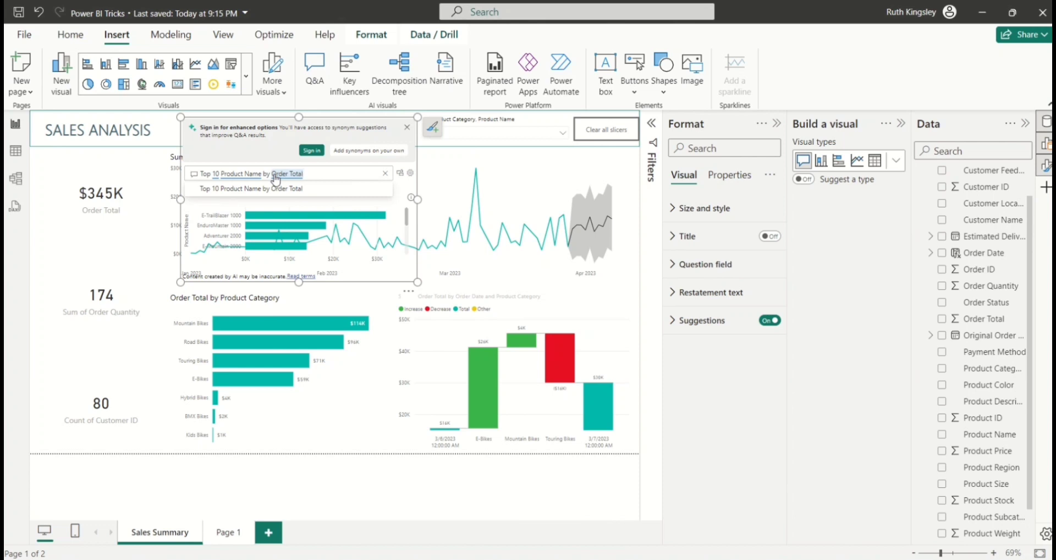
click(243, 190)
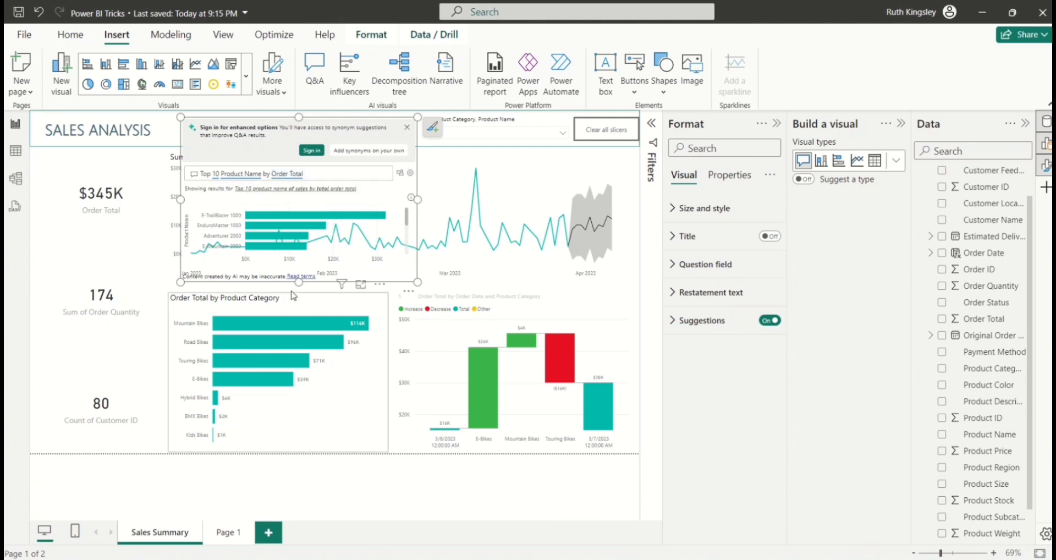
- Resize and reposition the Q&A visual, and turn its result into a standard bar chart
drag(298, 282, 318, 378)
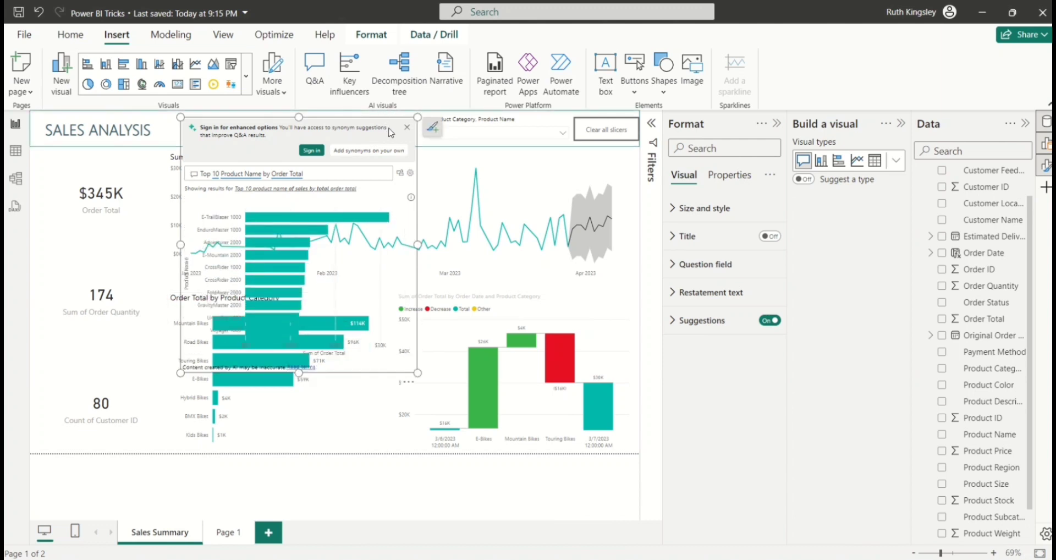
drag(393, 128, 282, 94)
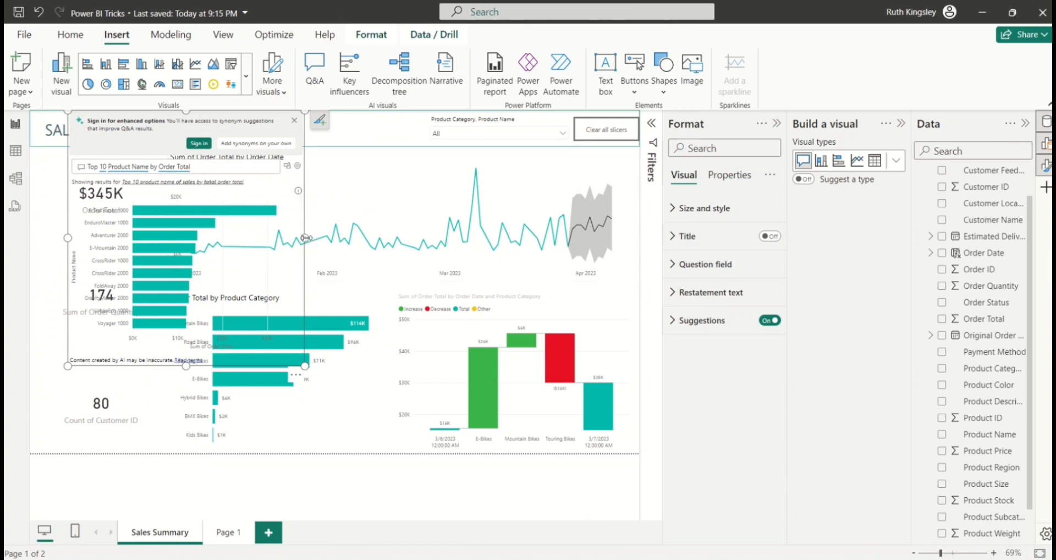
drag(297, 240, 280, 241)
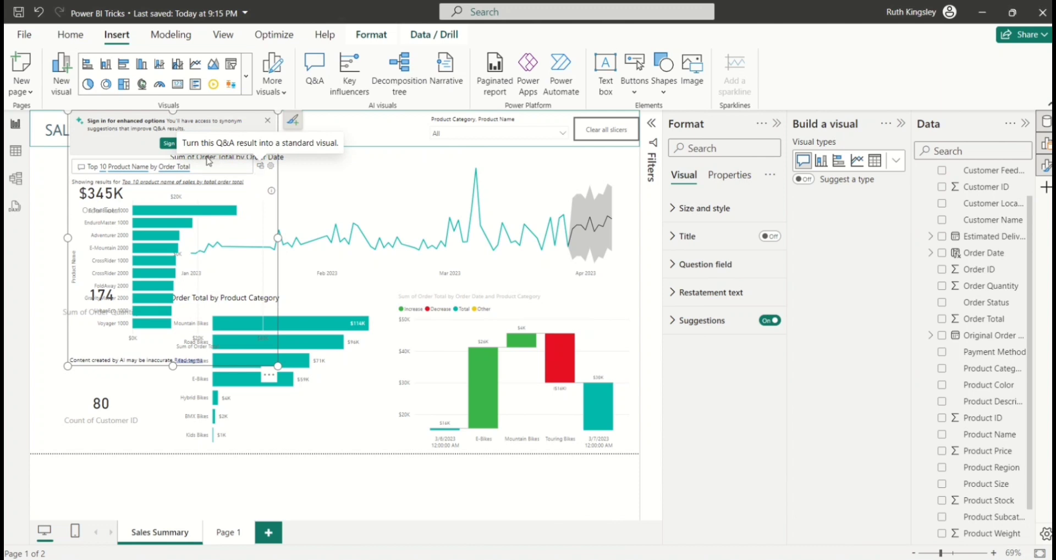
click(261, 166)
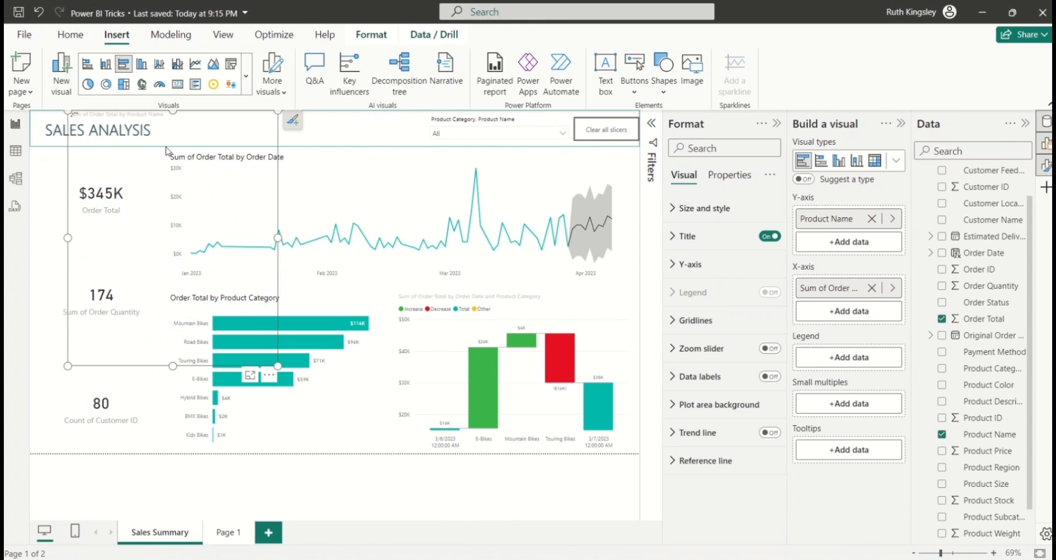
- Shrink the product name bar chart and place it between the product category bar chart and the waterfall chart, narrowing the waterfall chart to make room
drag(179, 121, 182, 160)
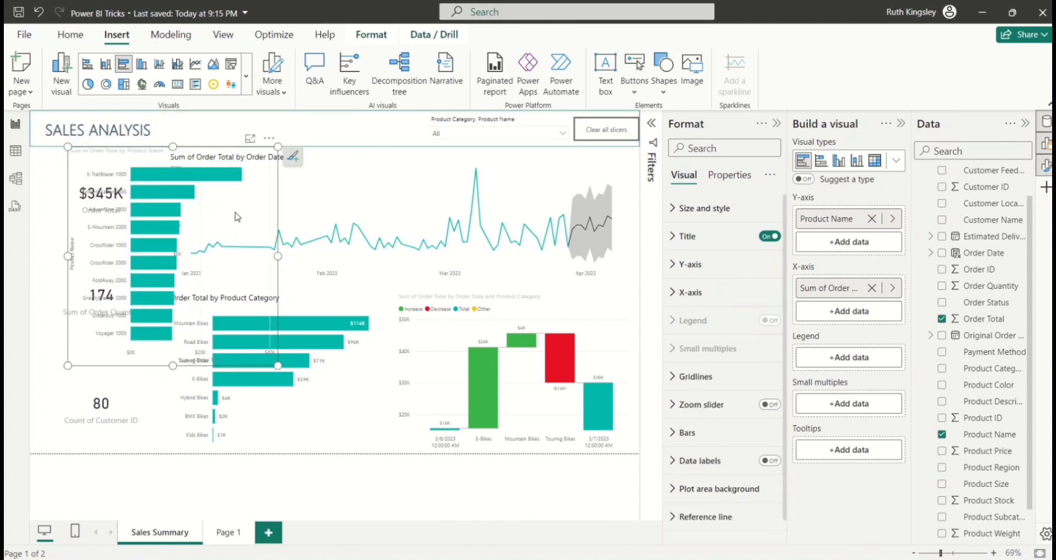
drag(278, 256, 253, 256)
drag(193, 205, 392, 290)
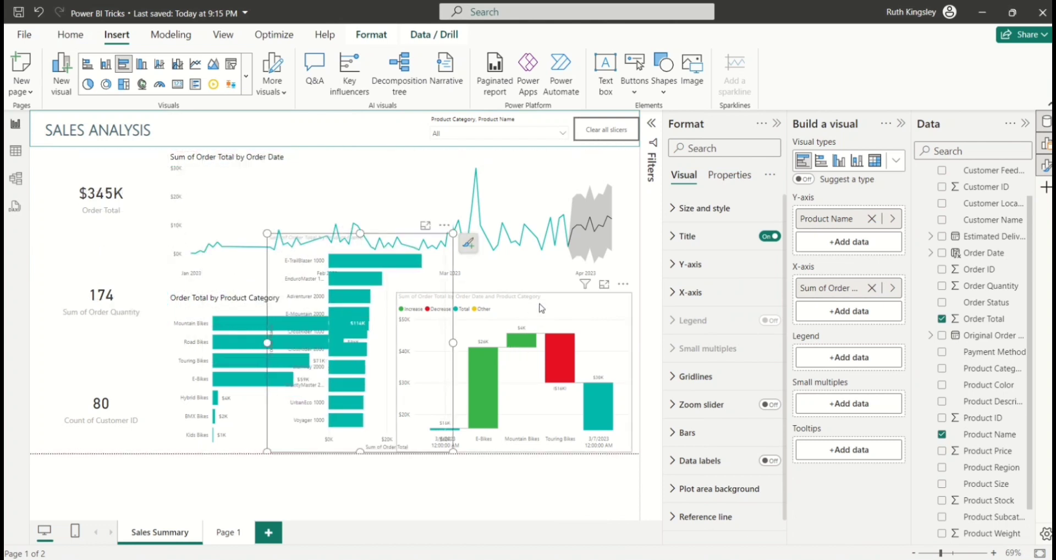
click(400, 369)
drag(398, 370, 452, 376)
click(426, 374)
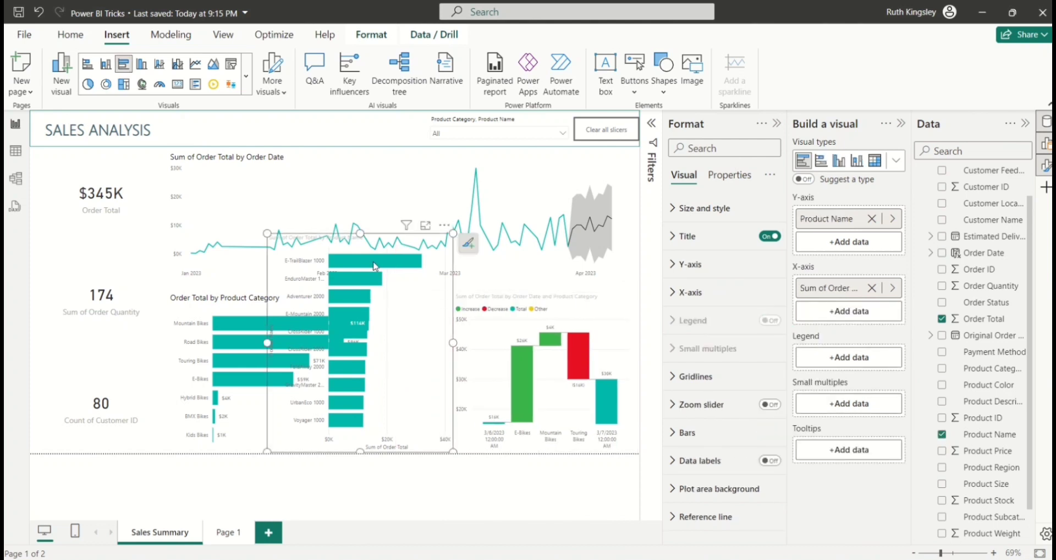
drag(361, 233, 363, 282)
drag(267, 366, 340, 372)
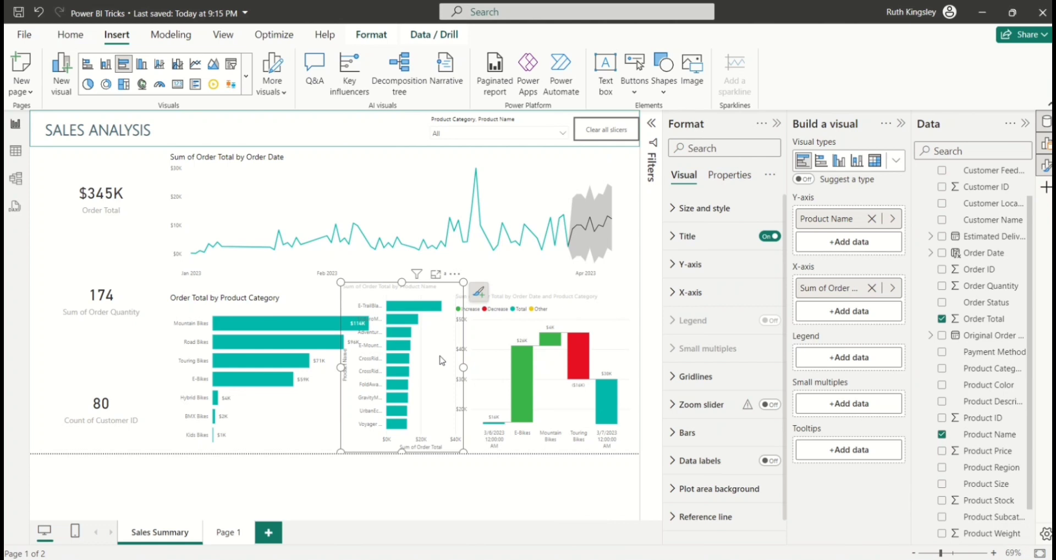
- Remove the product name bar chart and refit the product category bar chart and waterfall chart side by side beneath the line chart
key(ctrl+z)
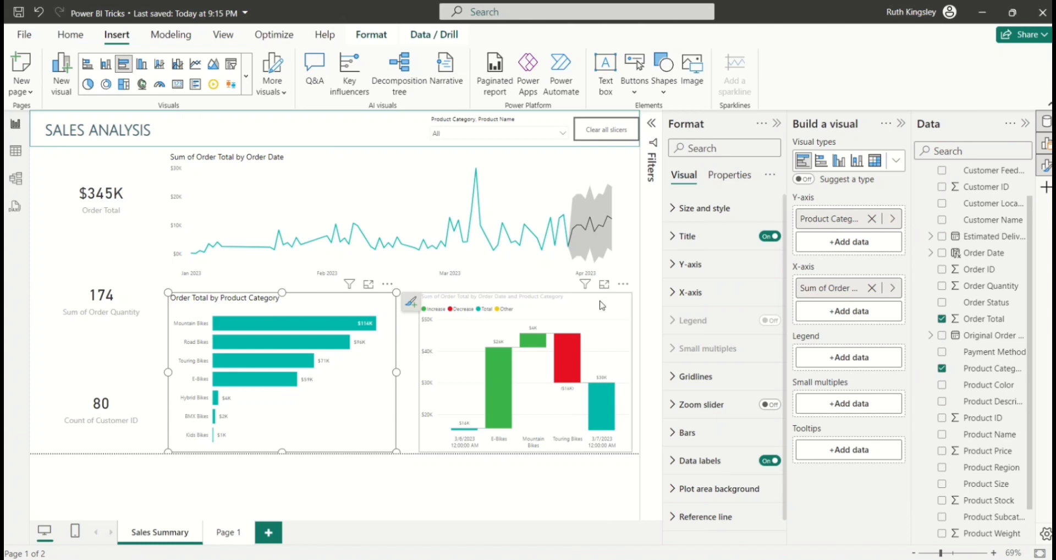
click(602, 305)
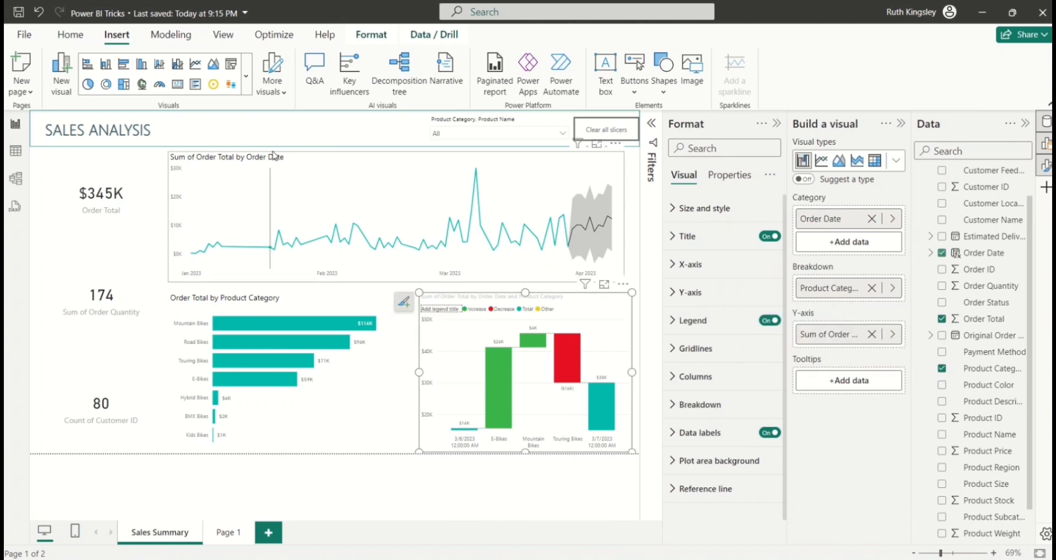
click(315, 173)
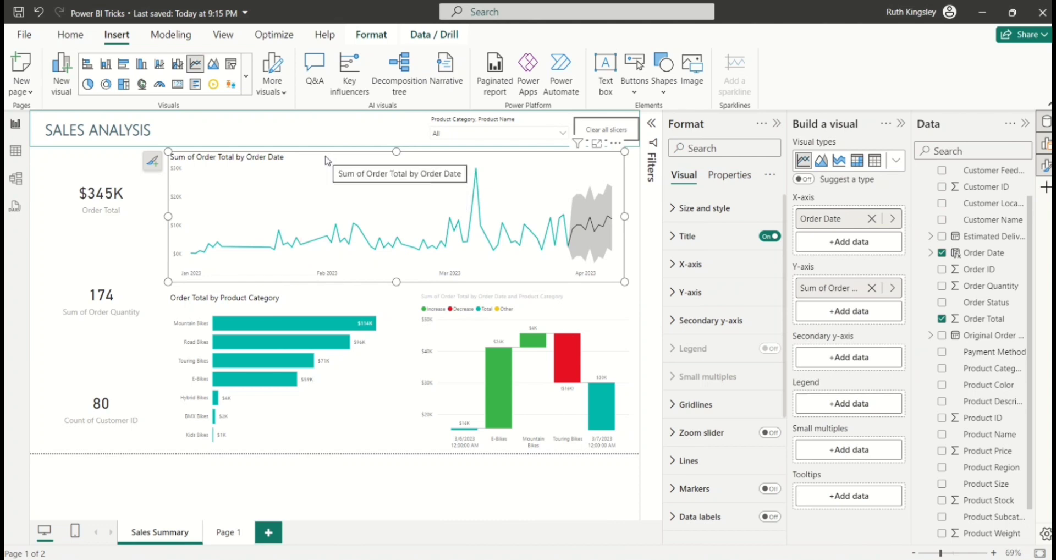
- Lock all report objects in place, and test the lock on the line chart and the Order Total card
mouse_move(325, 161)
mouse_down()
mouse_move(337, 177)
mouse_move(325, 164)
mouse_up()
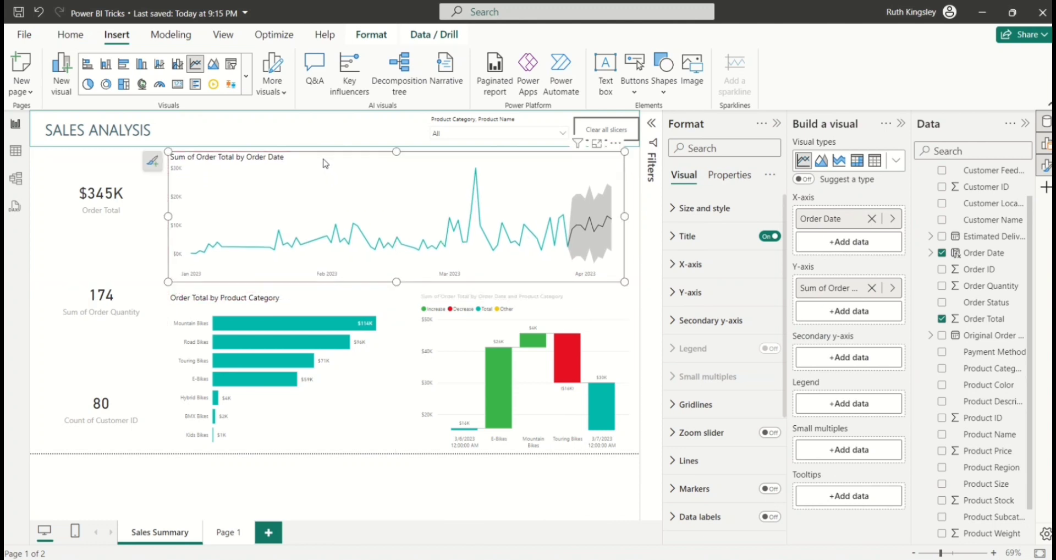
click(632, 192)
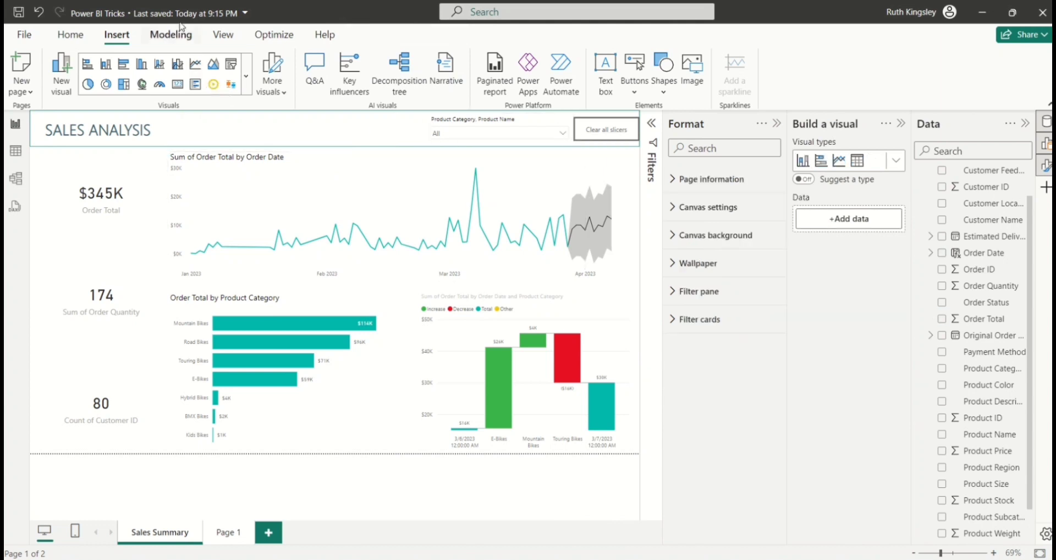
click(221, 36)
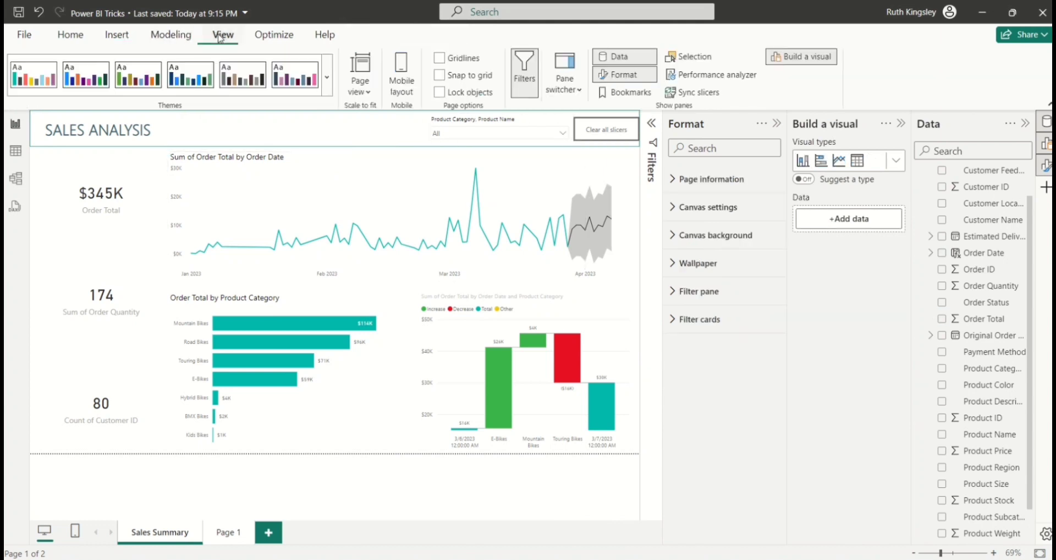
click(440, 93)
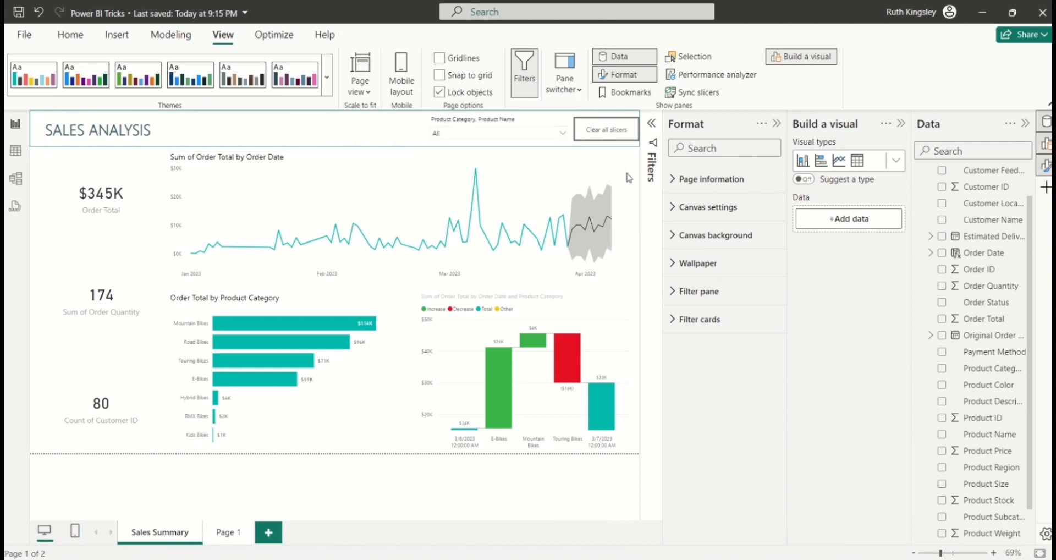
click(361, 169)
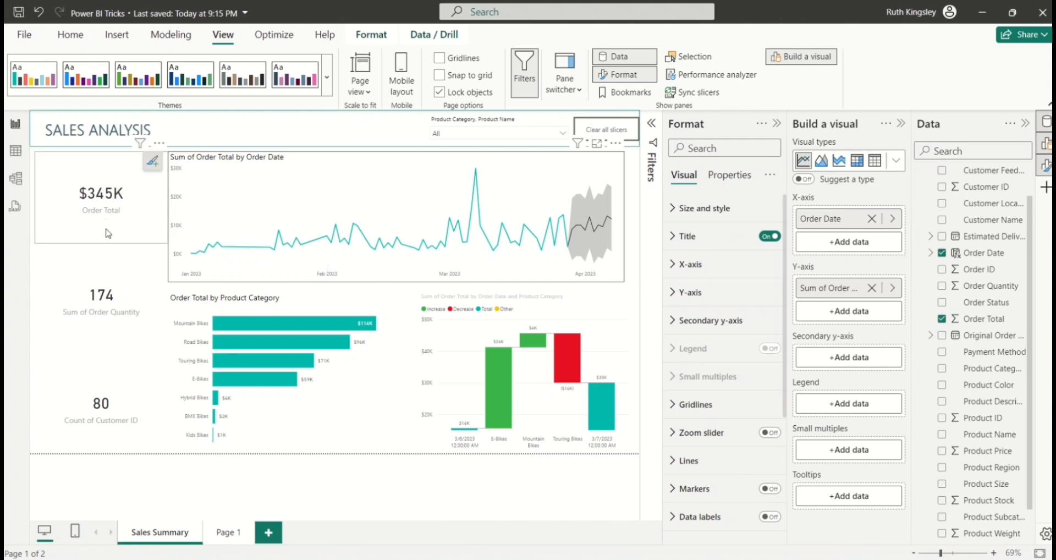
click(77, 233)
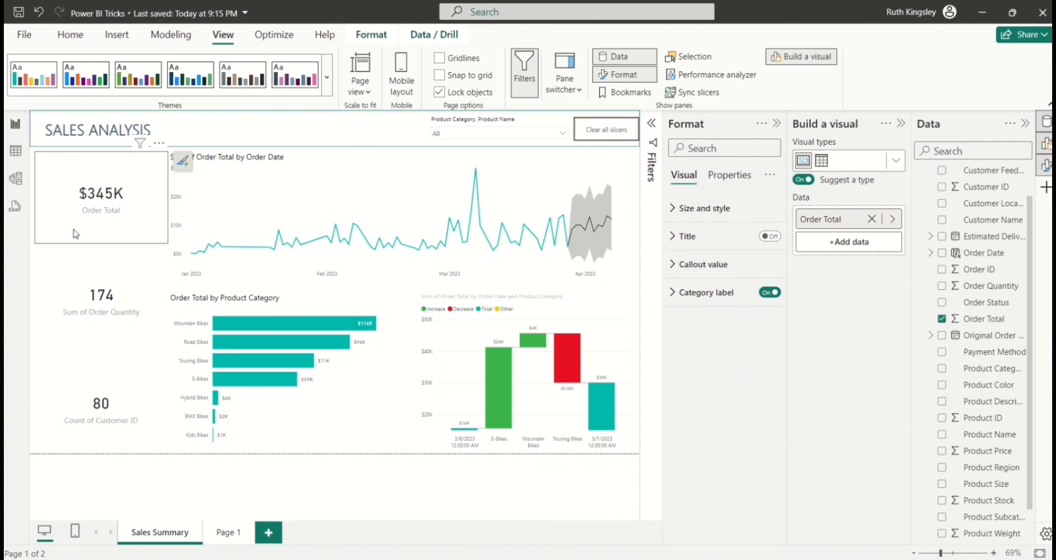
- Unlock the report objects, select the line chart to check that it is editable, and clear the selection
click(439, 92)
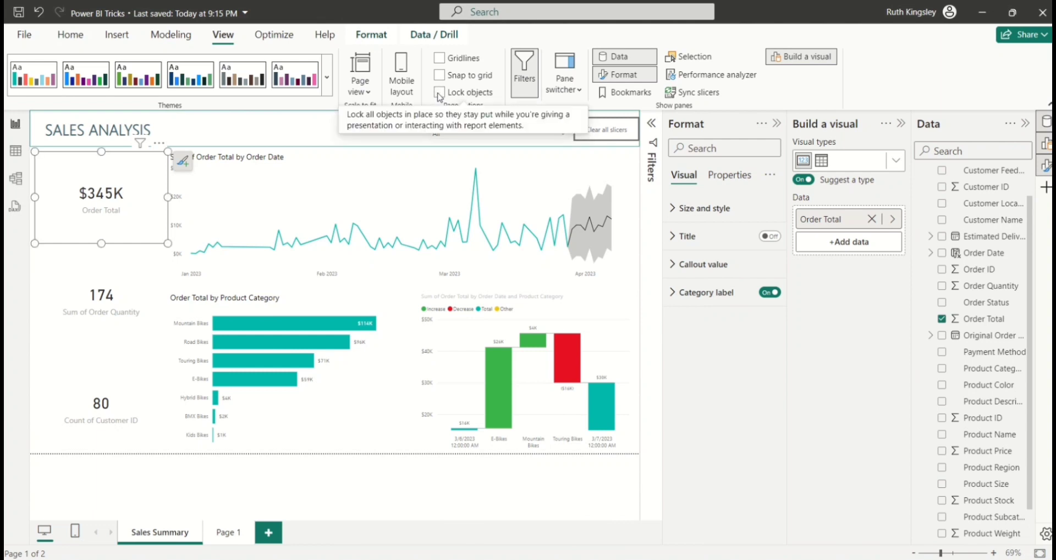
click(434, 165)
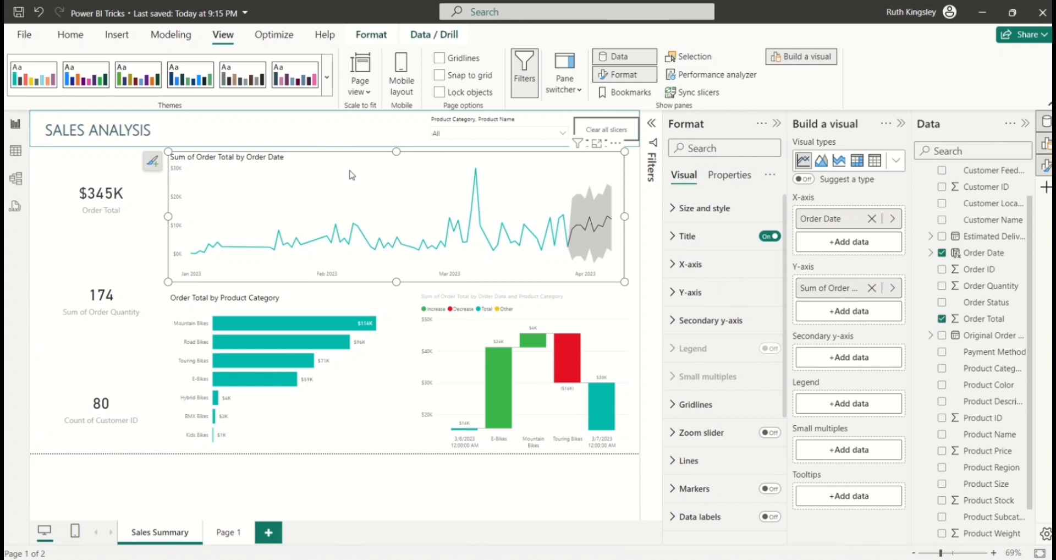
click(635, 298)
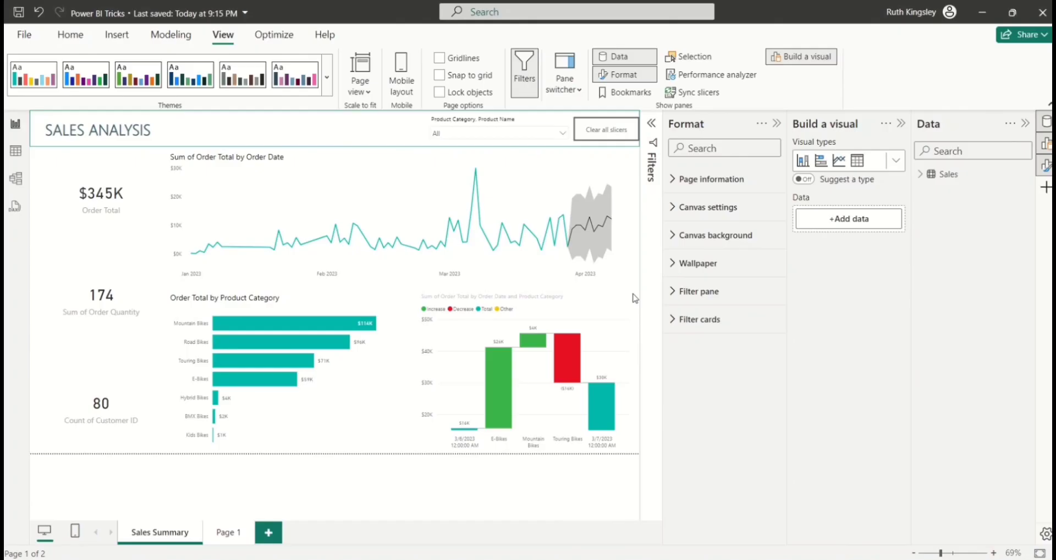
- Expand the Sales table and look through its full list of fields
click(920, 175)
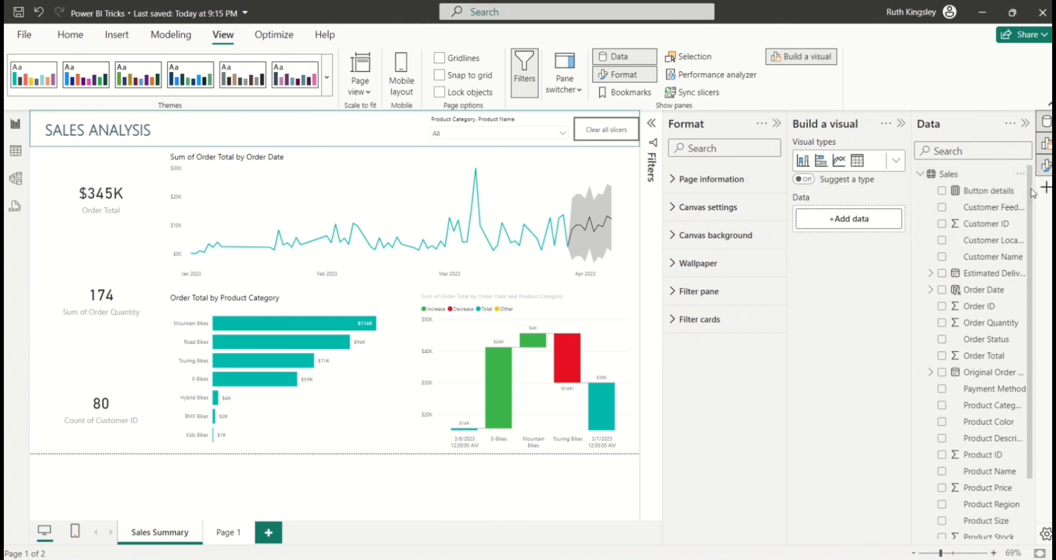
scroll(1033, 194, down, 3)
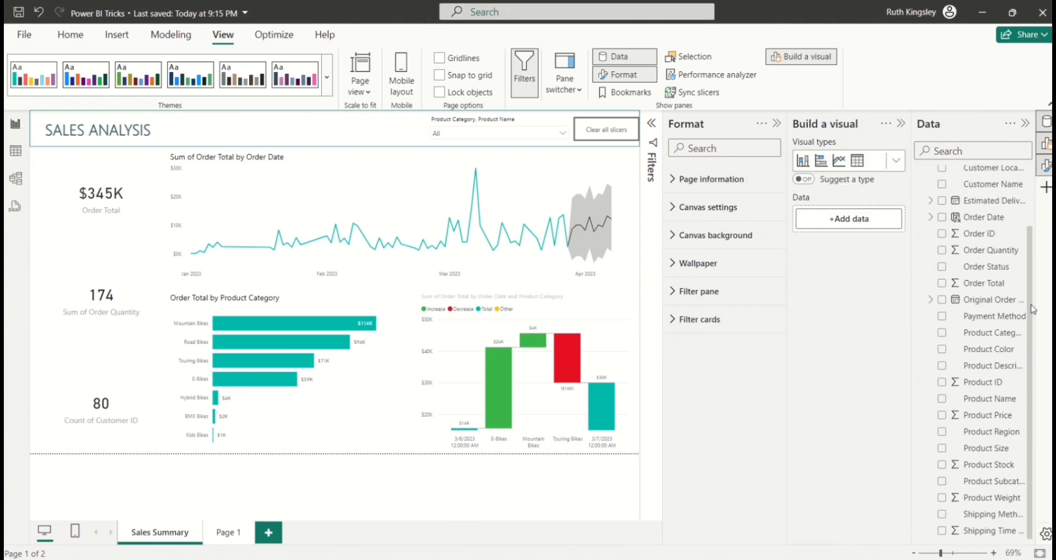
scroll(1031, 319, up, 3)
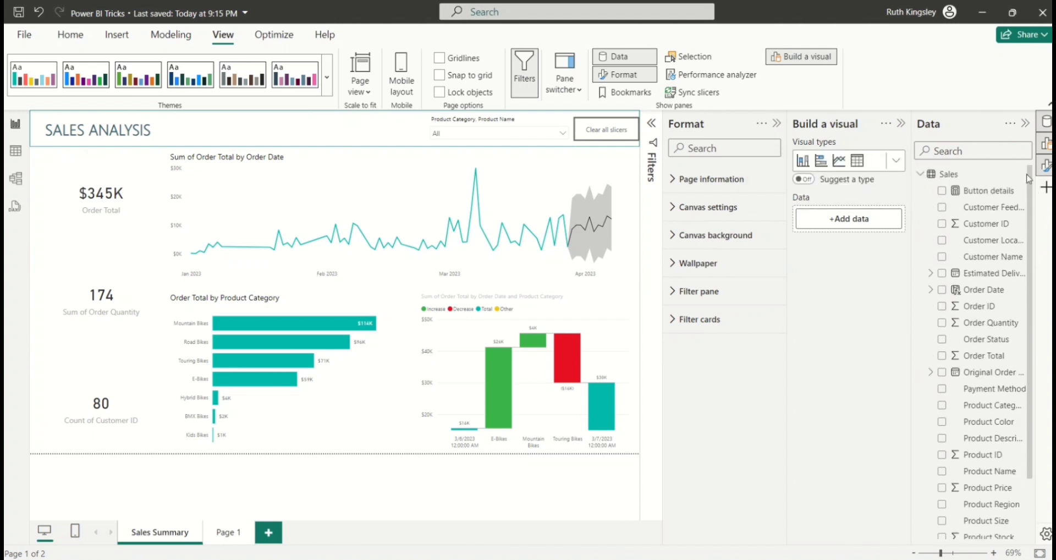
scroll(1028, 182, down, 3)
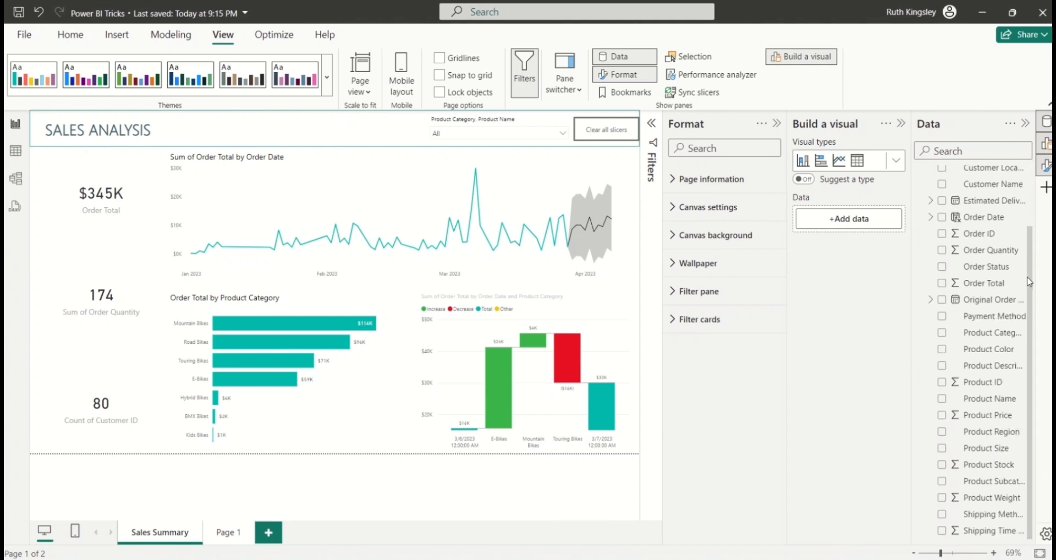
scroll(1031, 256, up, 3)
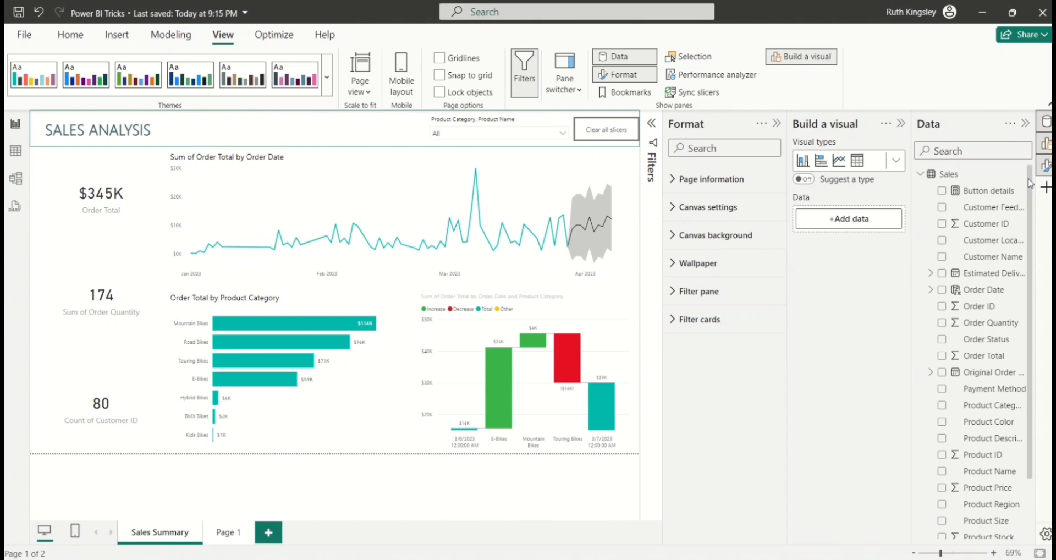
- In the model view, group the Customer Feedback, Customer ID, Customer Location and Customer Name fields into a "Customers" display folder and expand it
click(16, 179)
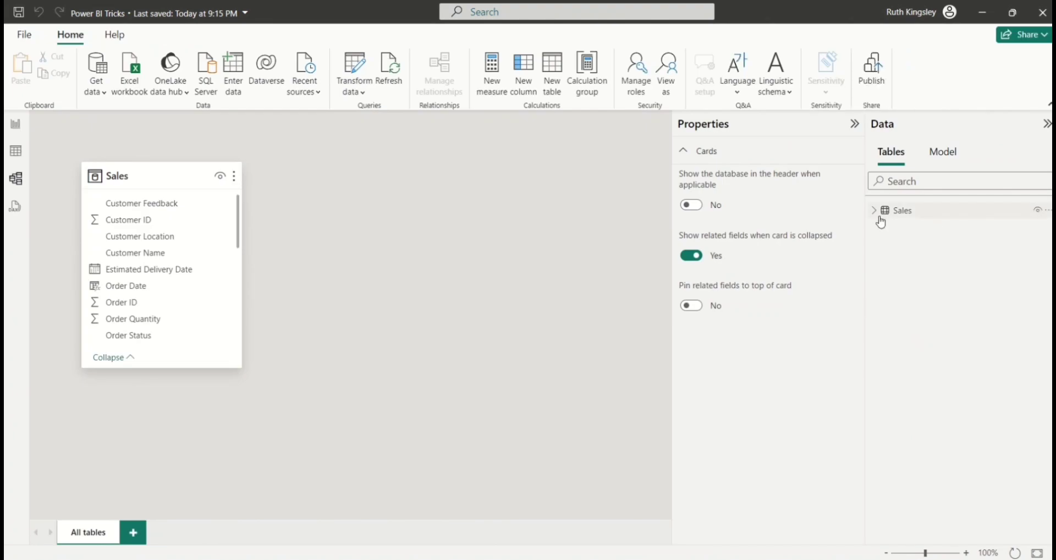
click(877, 214)
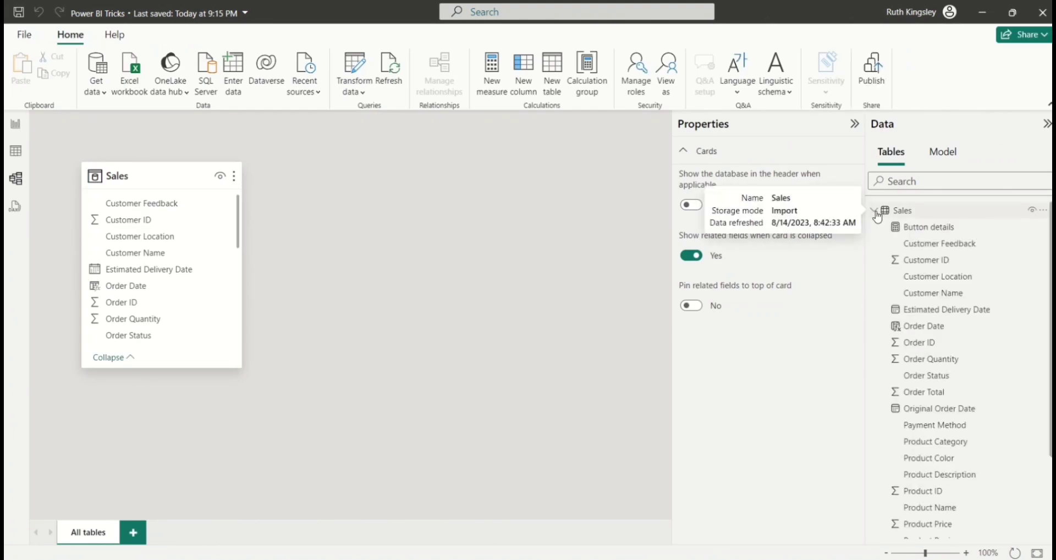
scroll(1050, 236, down, 1)
scroll(1049, 236, up, 1)
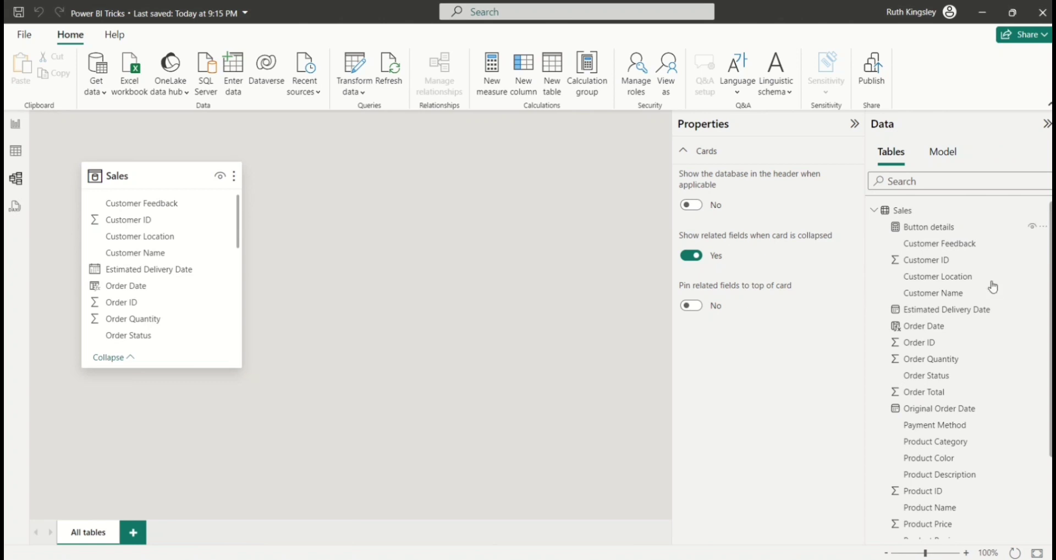
click(889, 248)
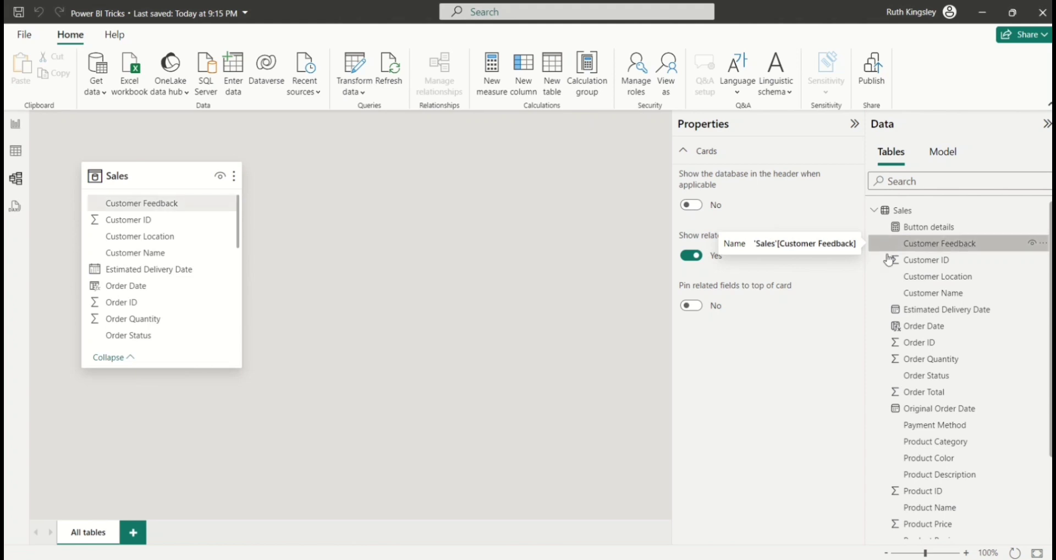
ctrl+click(889, 265)
ctrl+click(889, 278)
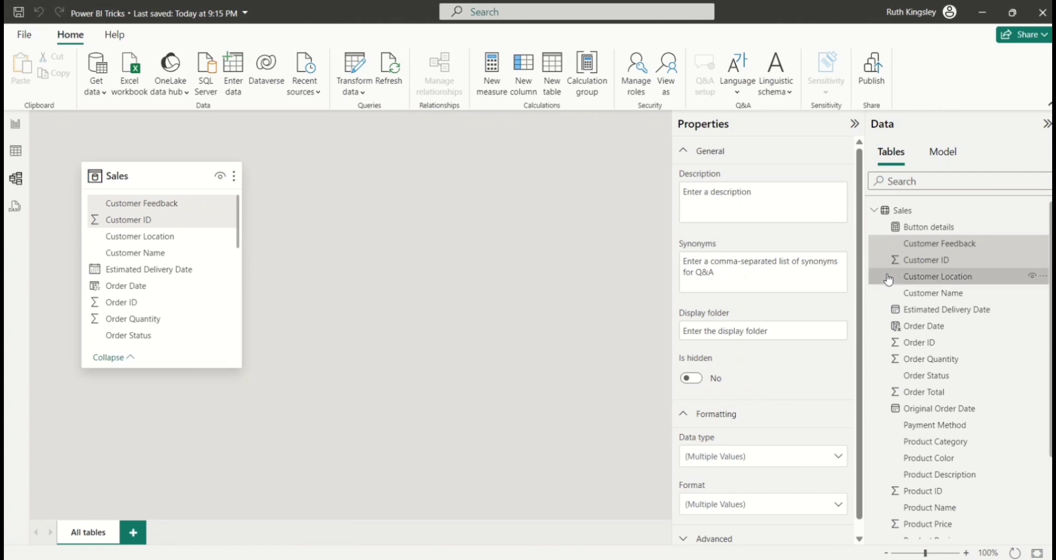
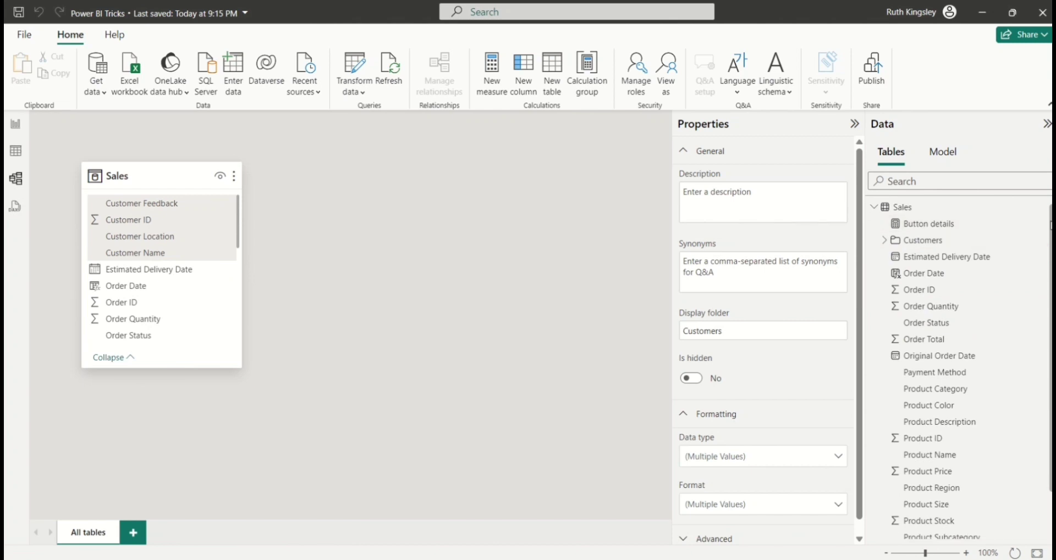
click(885, 242)
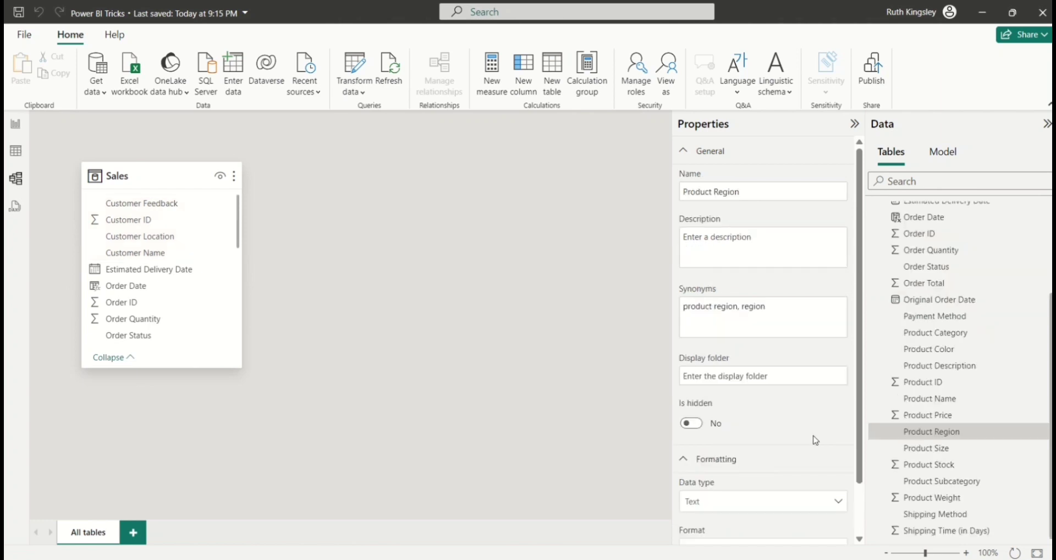
- Group all the product fields of the Sales table, from Product Category to Product Weight, into a display folder named "Products"
ctrl+click(895, 334)
ctrl+click(895, 350)
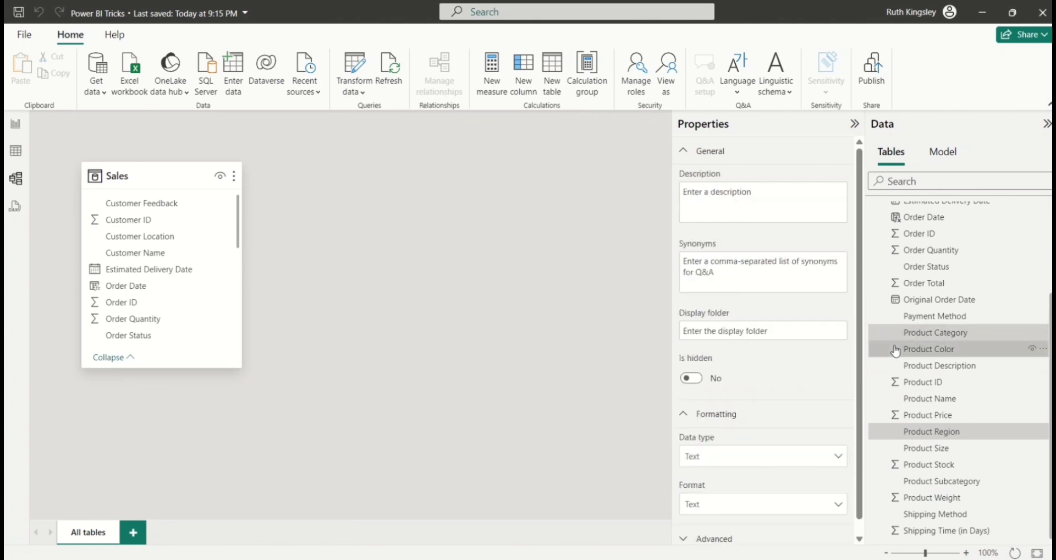
ctrl+click(895, 366)
ctrl+click(895, 381)
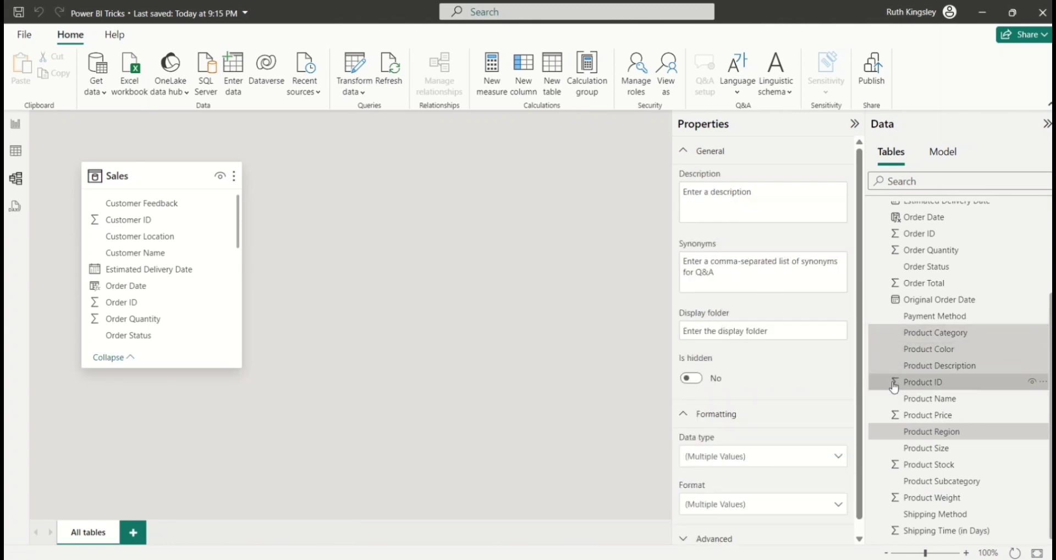
ctrl+click(894, 399)
ctrl+click(894, 416)
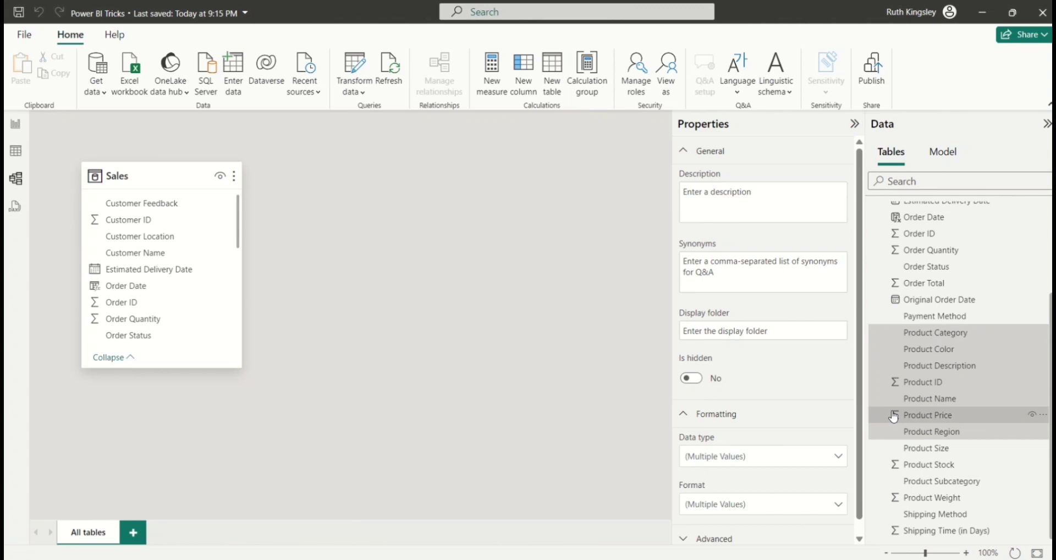
ctrl+click(895, 449)
ctrl+click(895, 465)
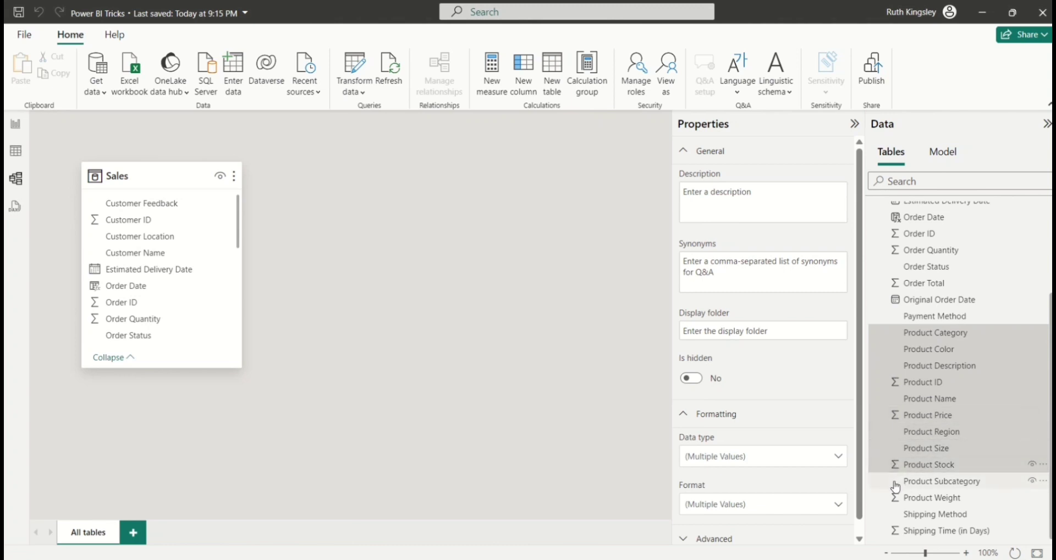
ctrl+click(895, 484)
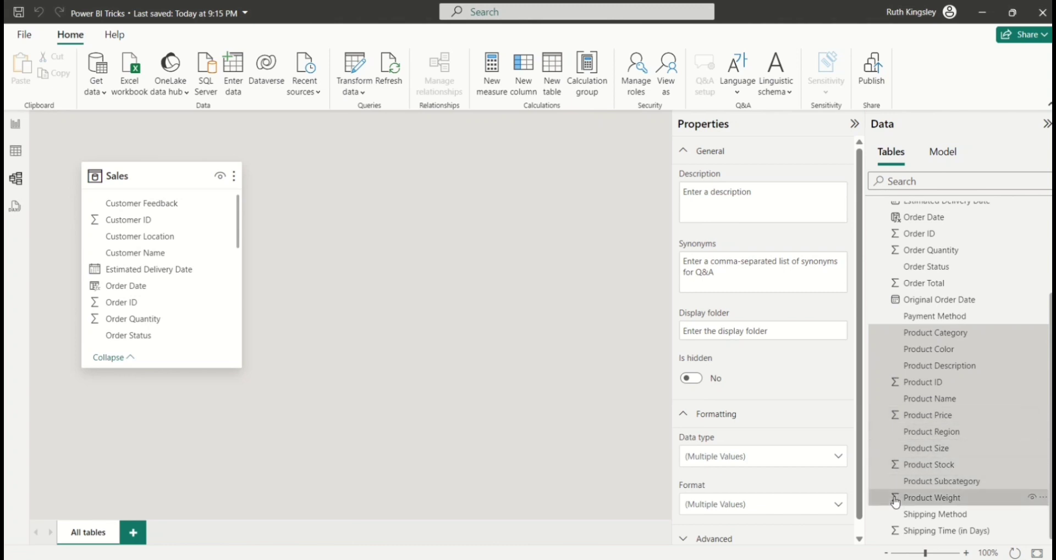
click(777, 331)
text(P)
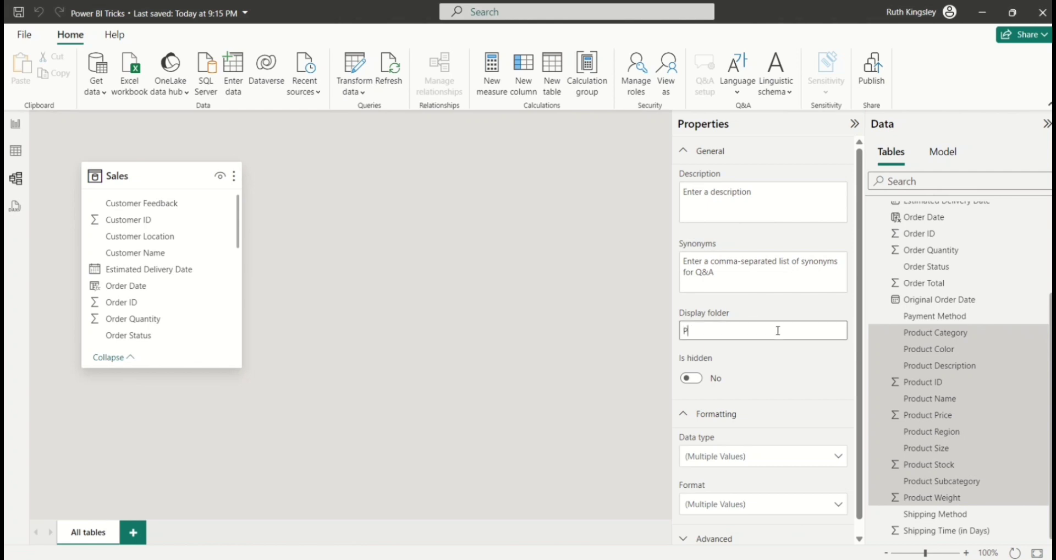
text(roducts)
key(Return)
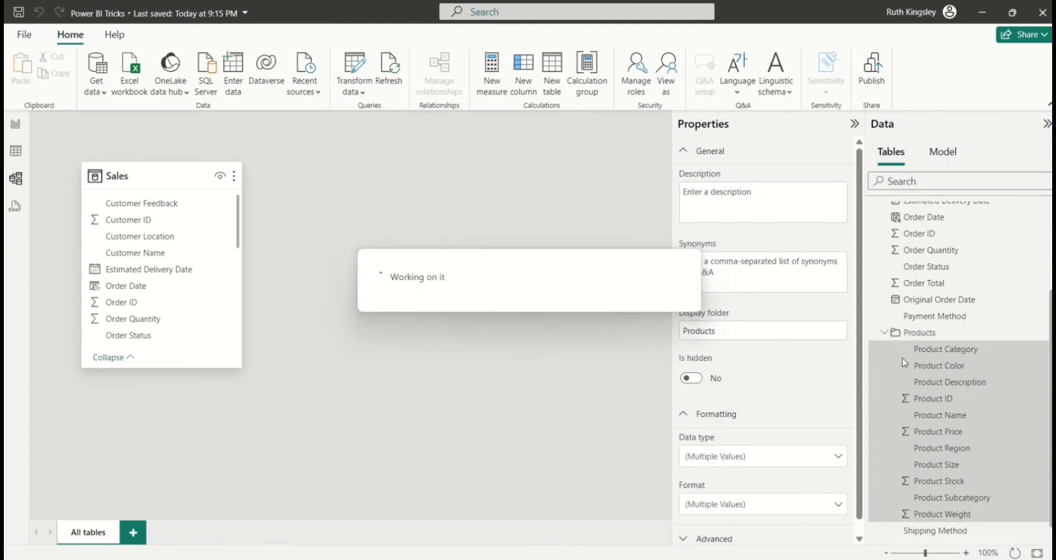
- Review the contents of the Products and Customers folders in the Sales table, and leave both collapsed
click(884, 336)
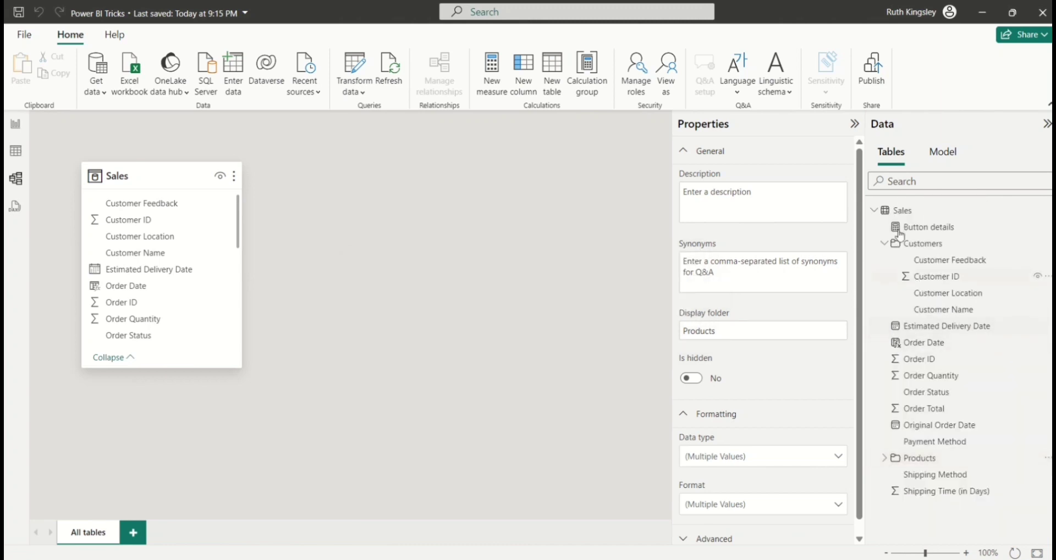
click(890, 460)
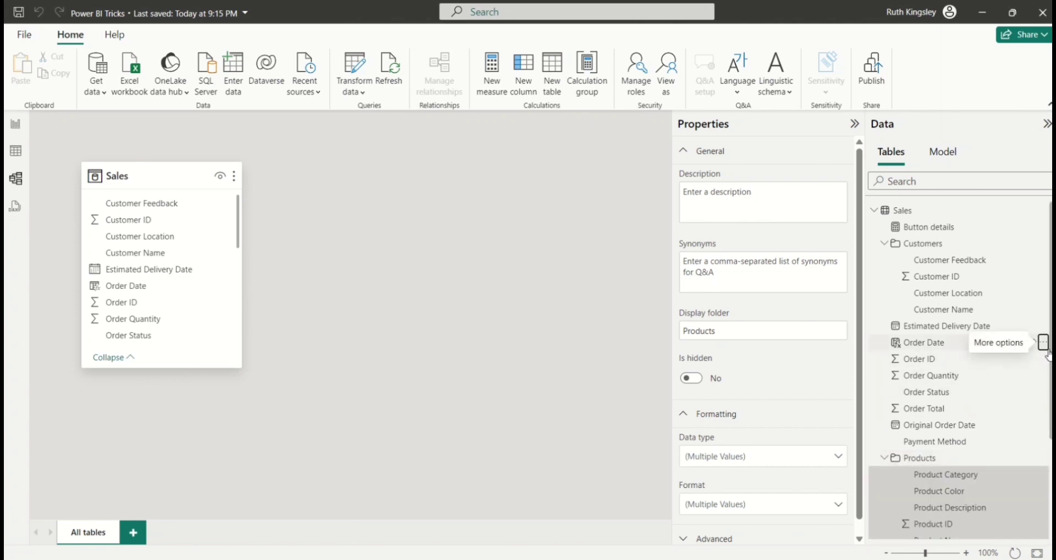
click(885, 244)
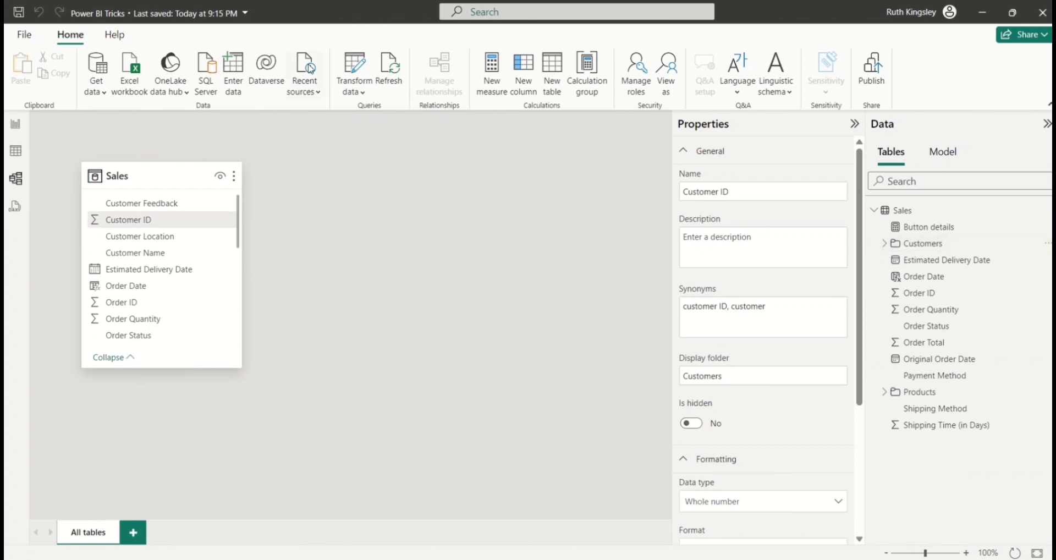
- In the report view, rename the Sum of Order Quantity card's field to "Order Quantity" for this visual
click(16, 127)
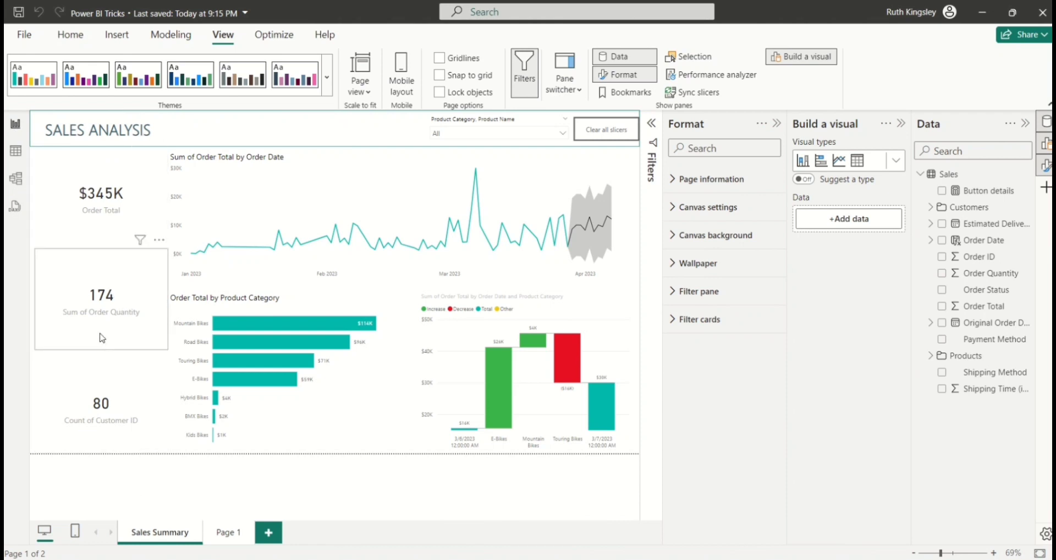
click(152, 279)
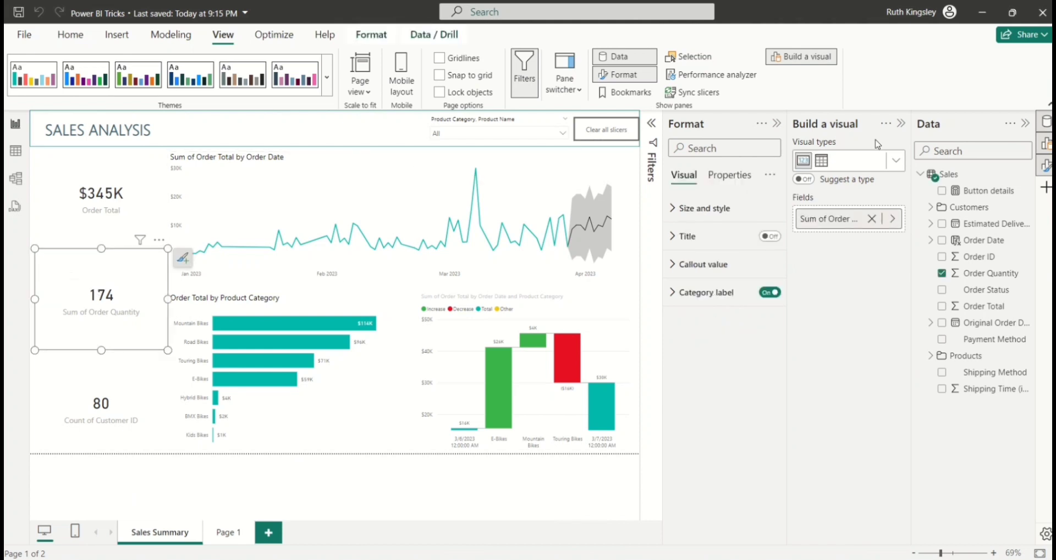
double_click(828, 224)
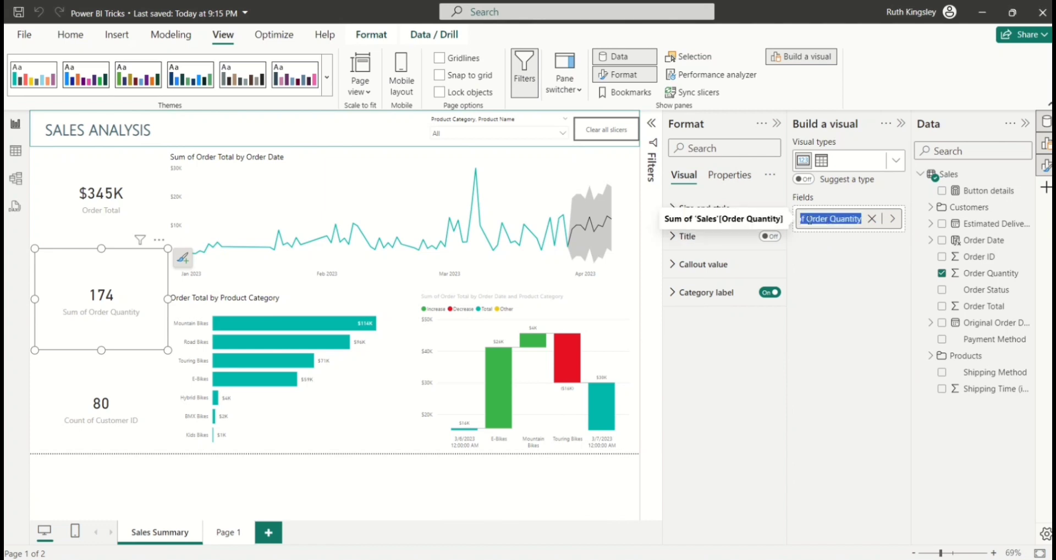
click(807, 220)
key(BackSpace)
key(BackSpace)
key(BackSpace)
key(BackSpace)
key(BackSpace)
key(BackSpace)
key(BackSpace)
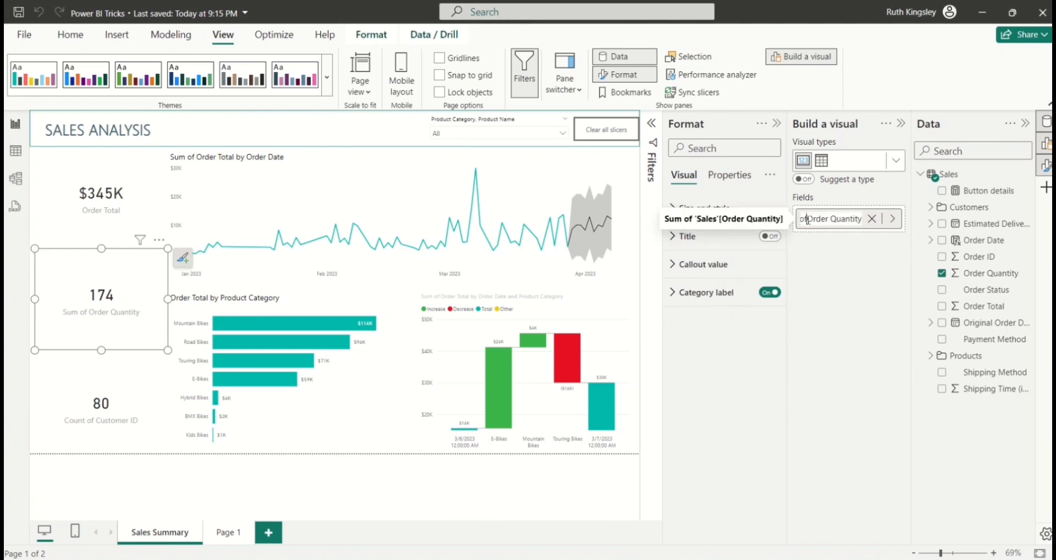
key(Return)
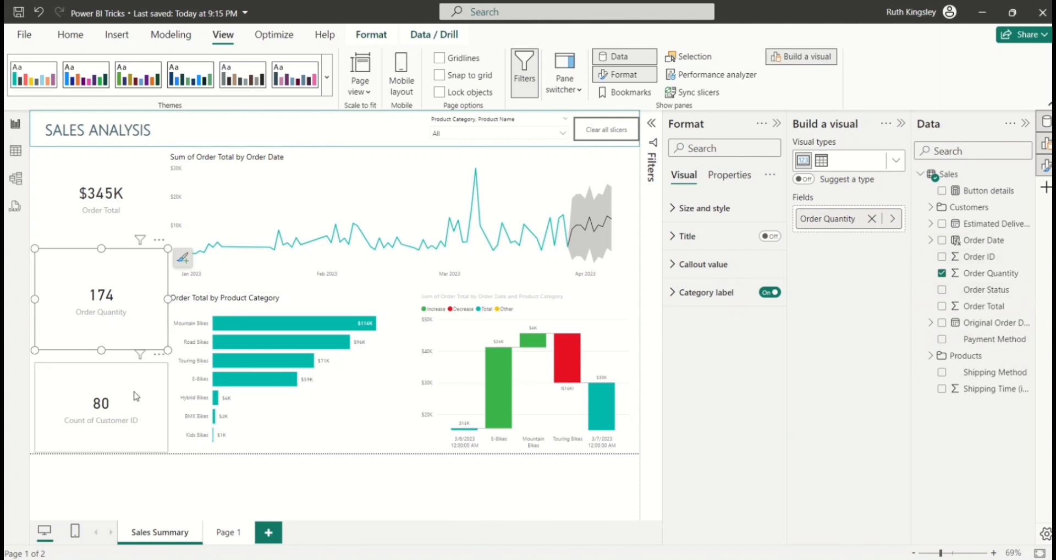
- Rename the field of the Count of Customer ID card to "No of Customers" and deselect the card
click(137, 440)
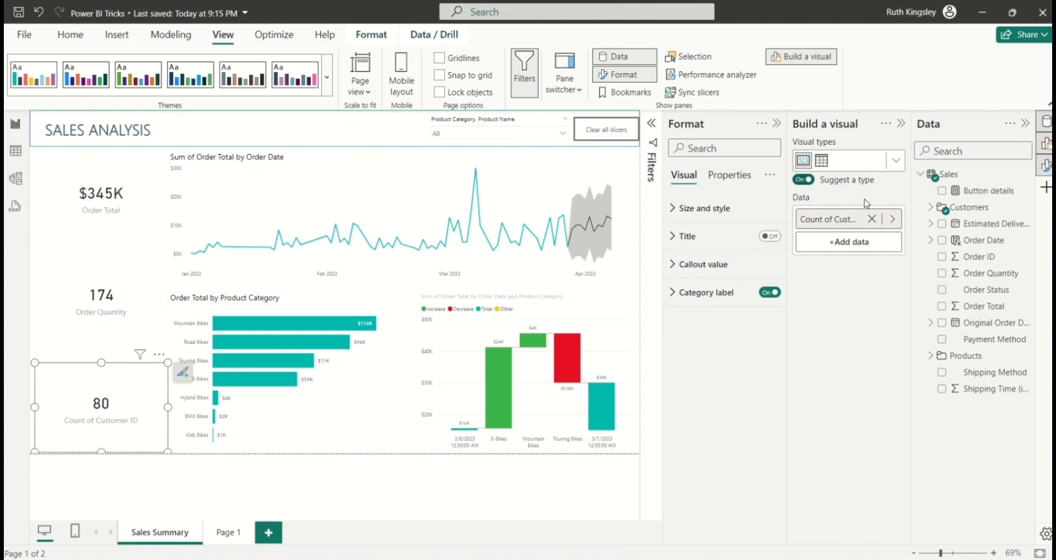
double_click(833, 223)
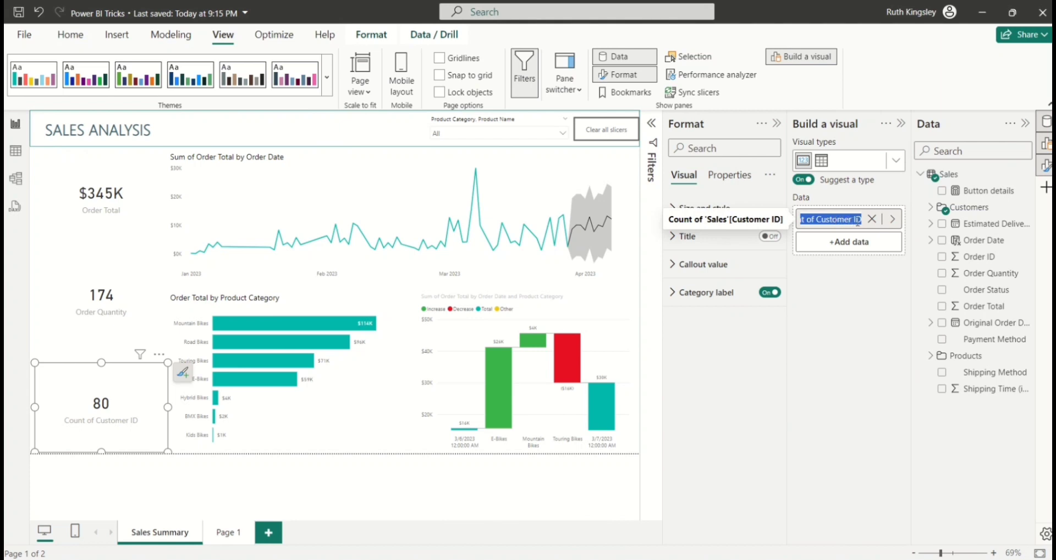
text(No)
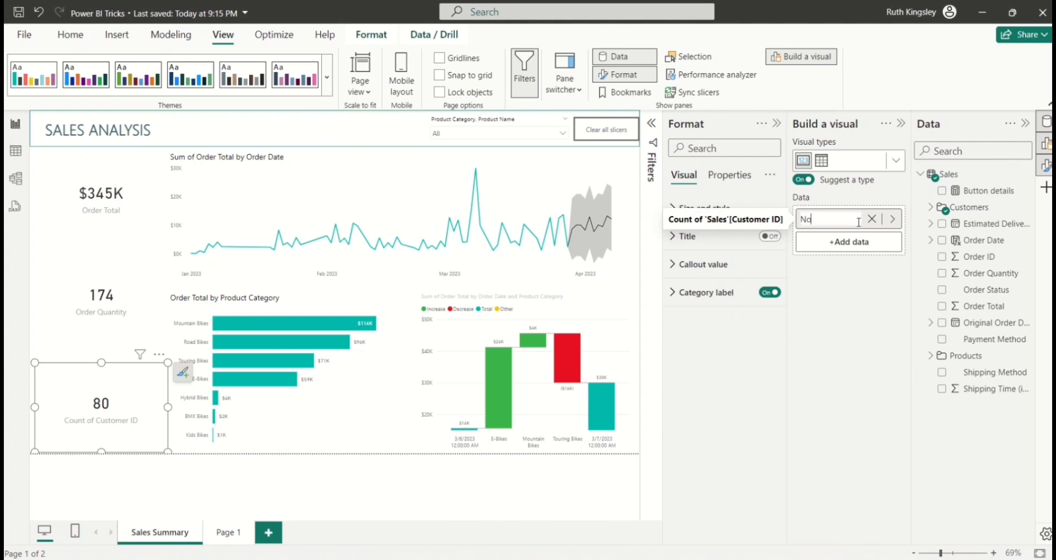
text( of Customers)
key(Return)
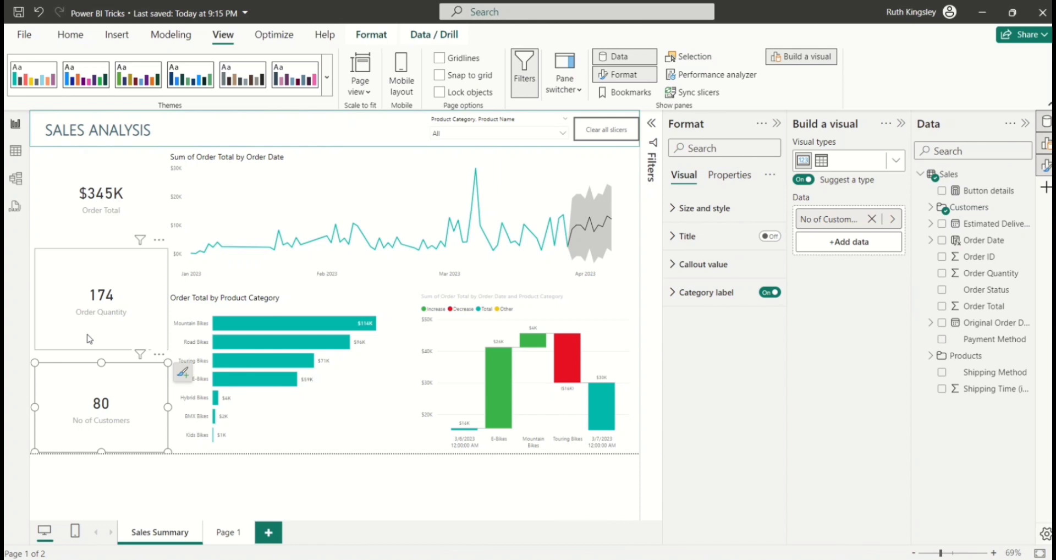
click(635, 266)
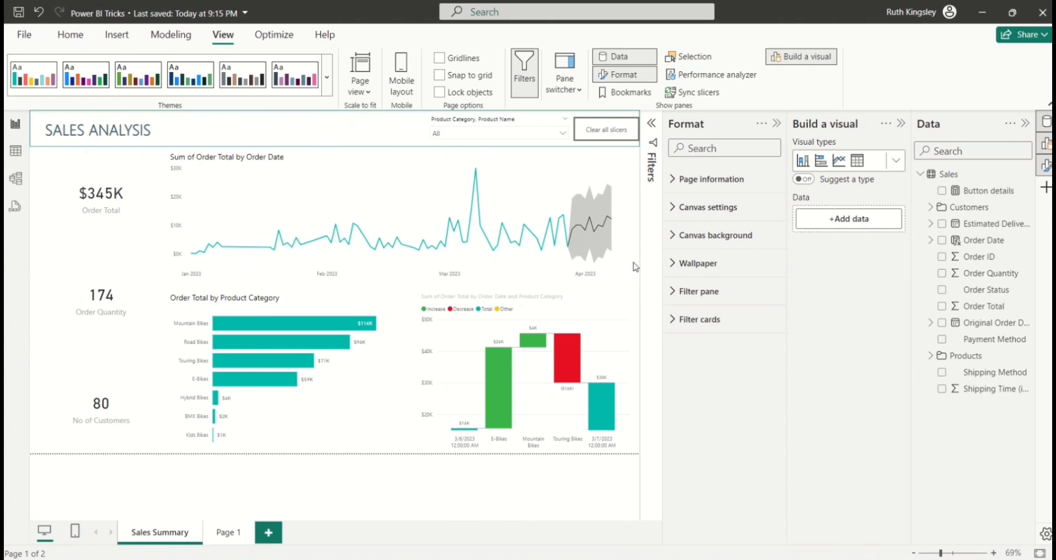
click(407, 395)
key(Escape)
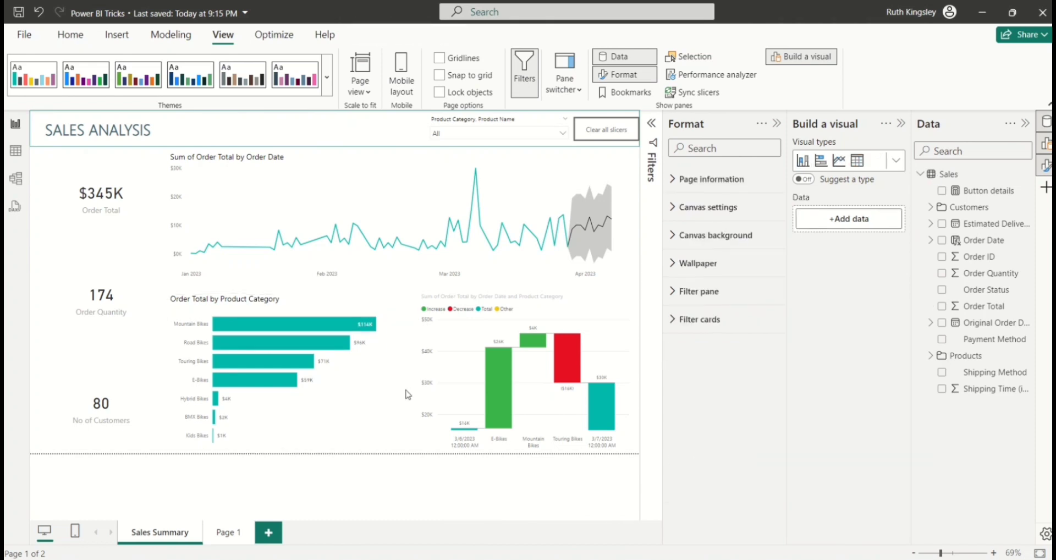
- Examine the list of preview features in the global options, down to Visual calculations, and close the options without changes
click(23, 36)
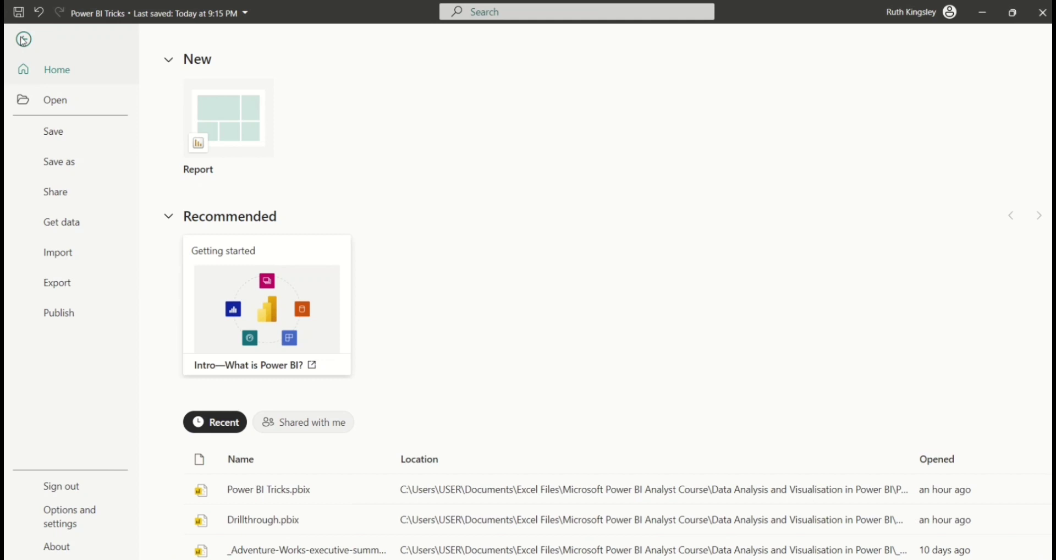
click(68, 525)
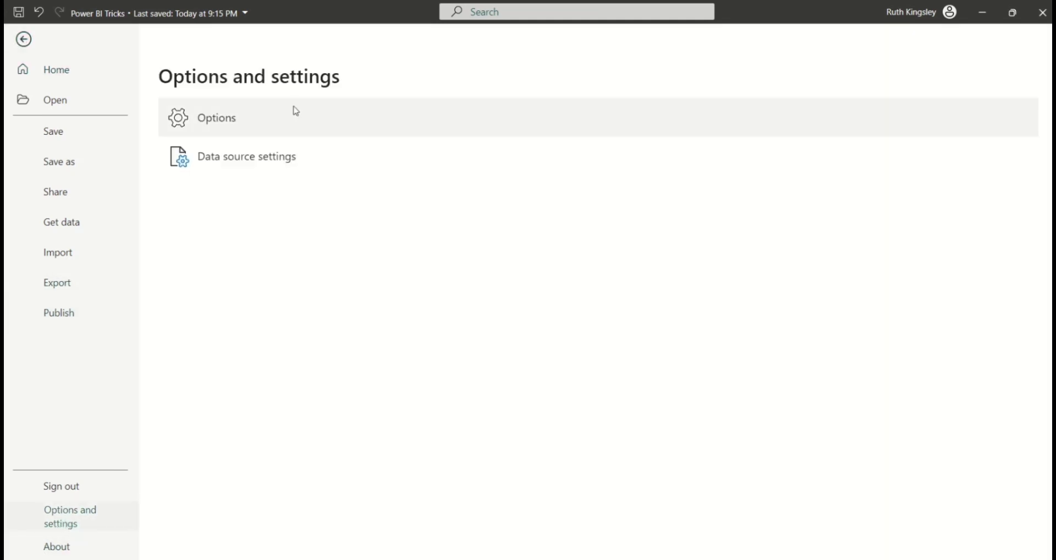
key(Escape)
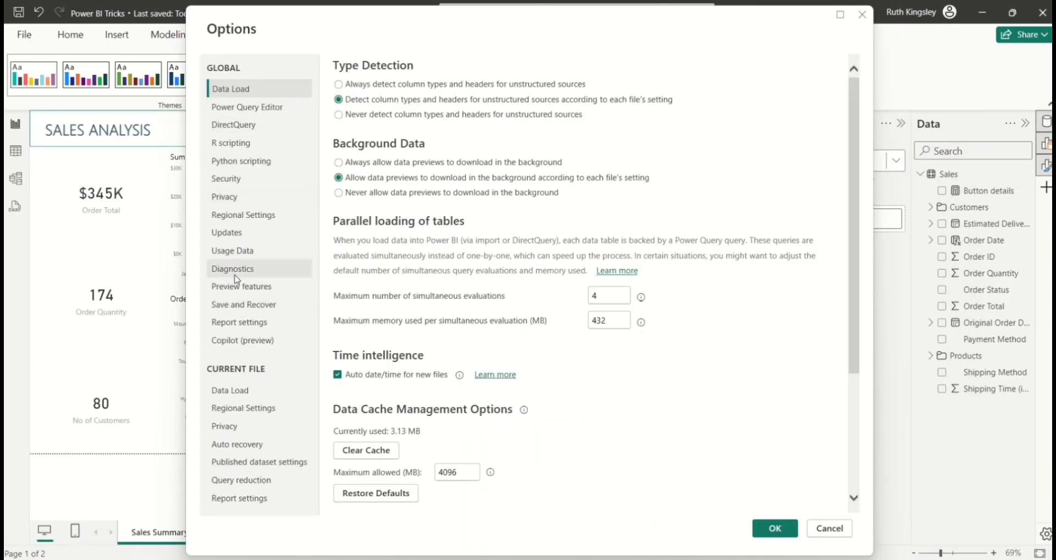
click(238, 288)
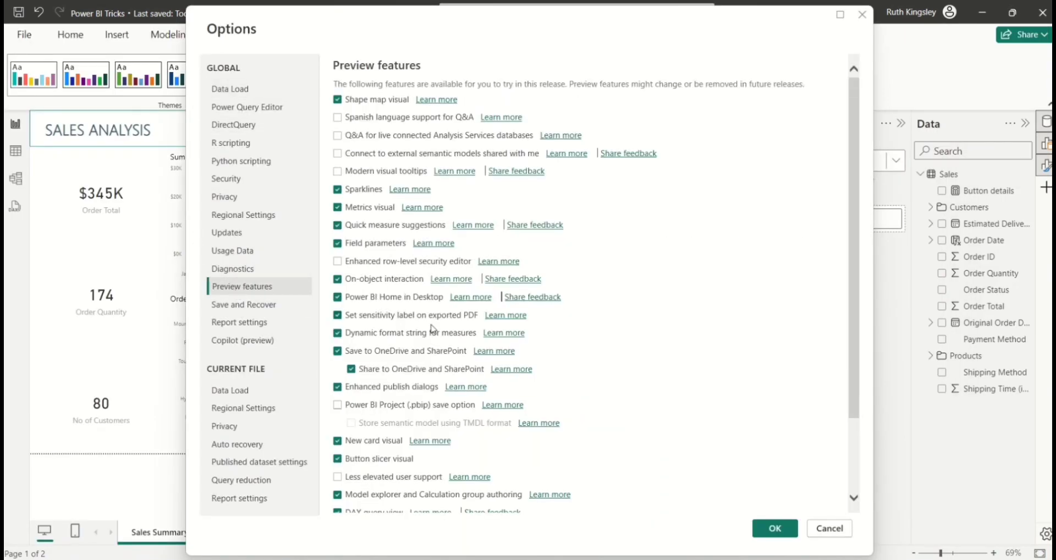
drag(854, 349, 854, 421)
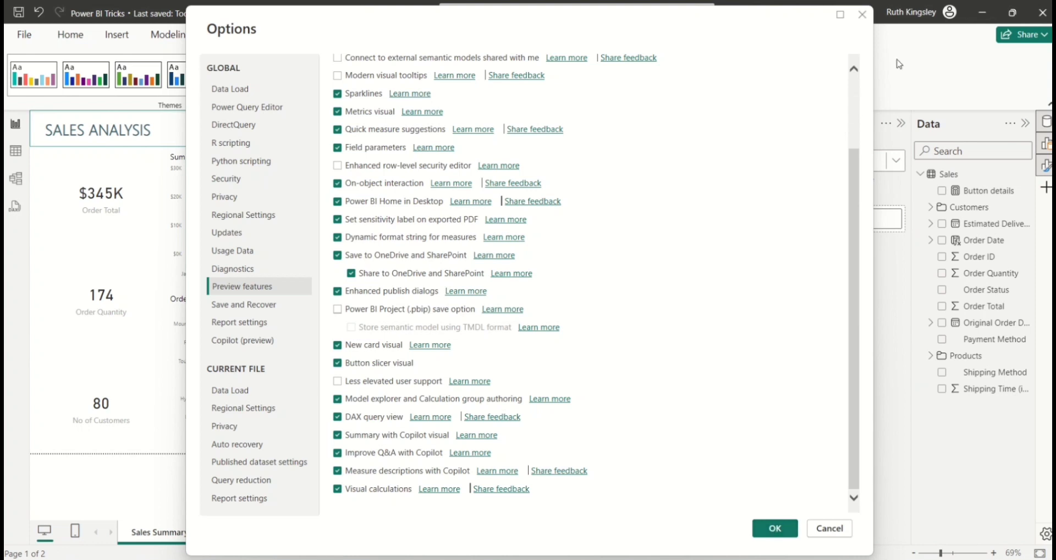
click(862, 17)
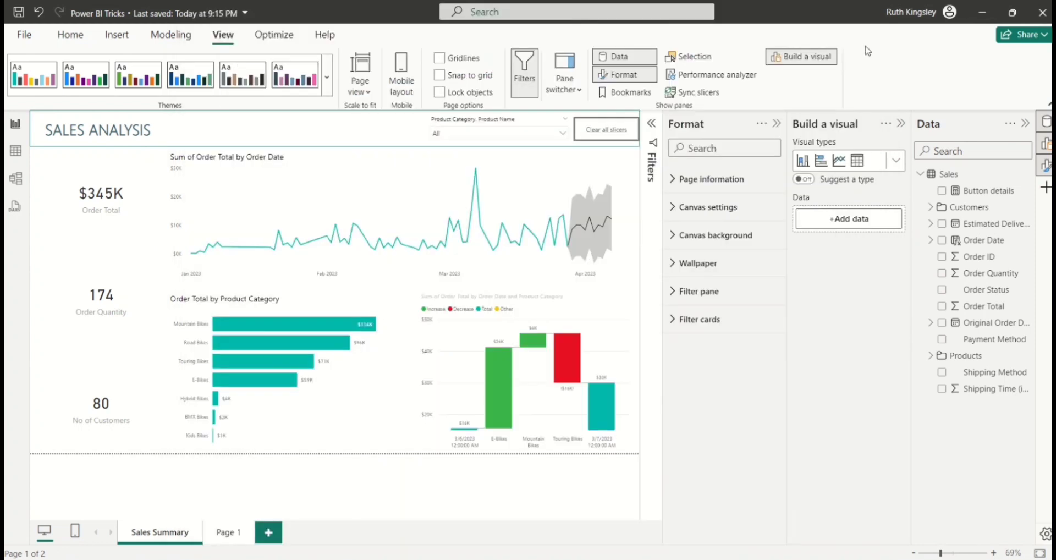
- Start a new visual calculation on the Order Total by Product Category bar chart, using the Running sum template
click(353, 420)
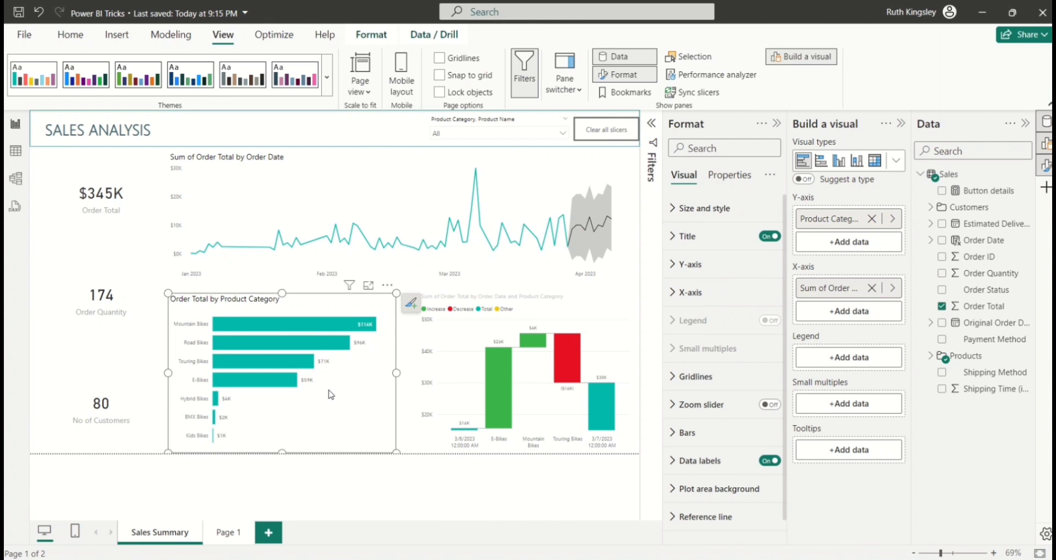
click(72, 44)
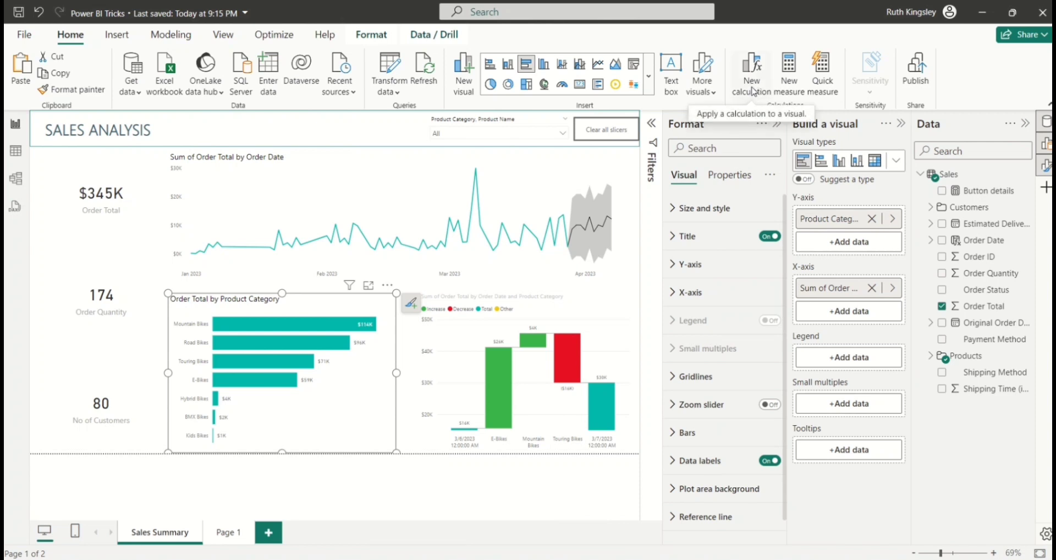
click(752, 83)
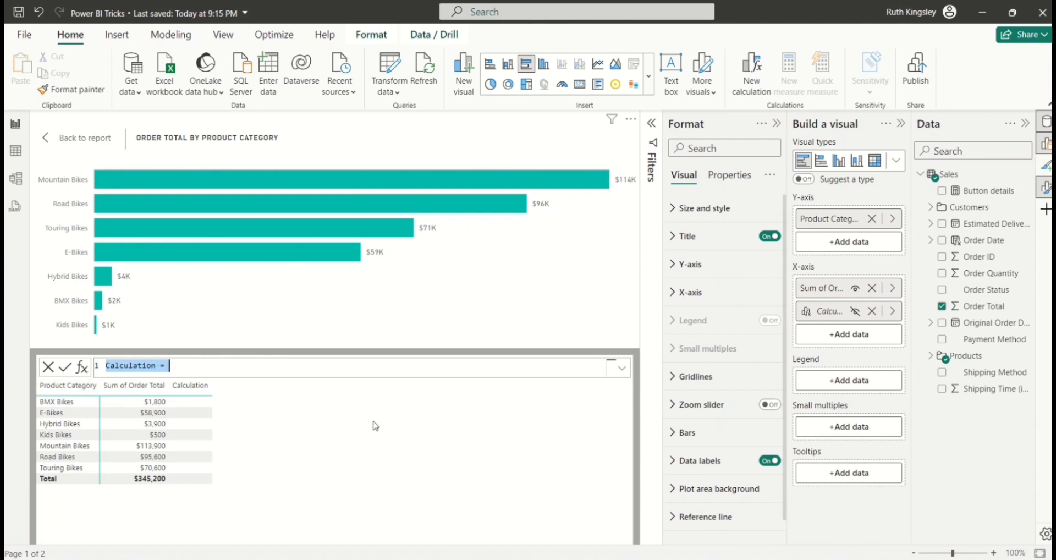
click(82, 368)
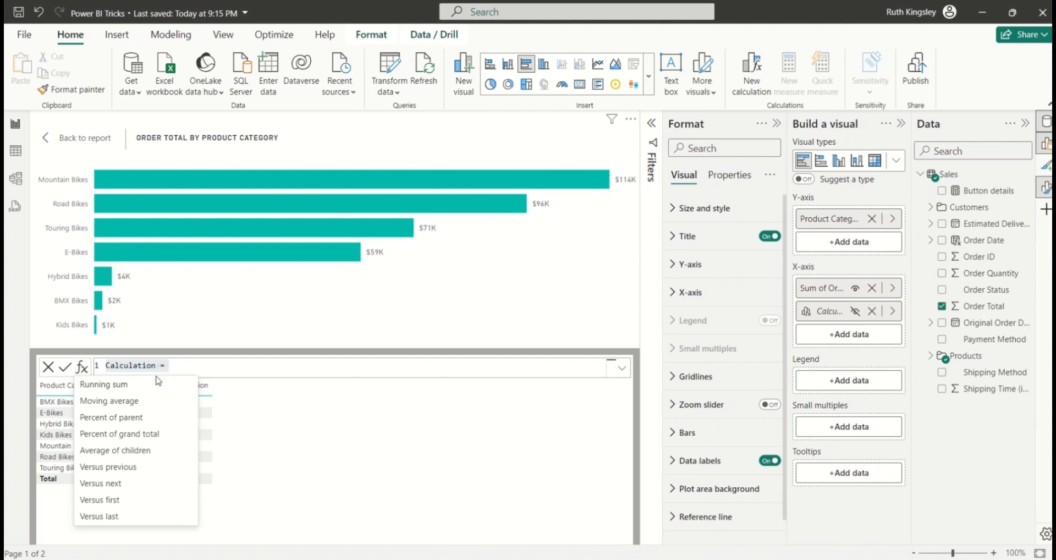
click(129, 392)
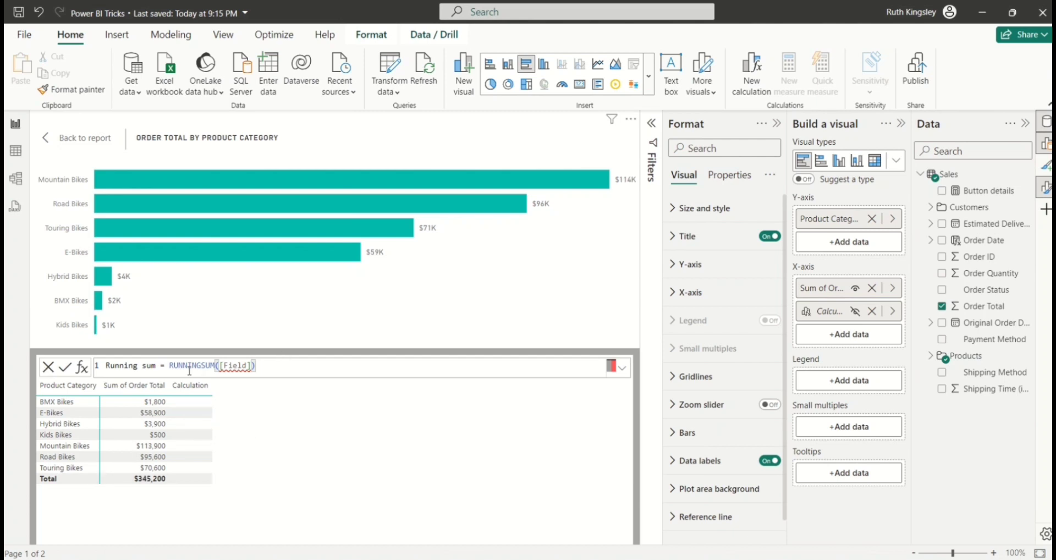
- Complete the calculation as RUNNINGSUM([Sum of Order Total]), commit it and return to the report page
key(Left)
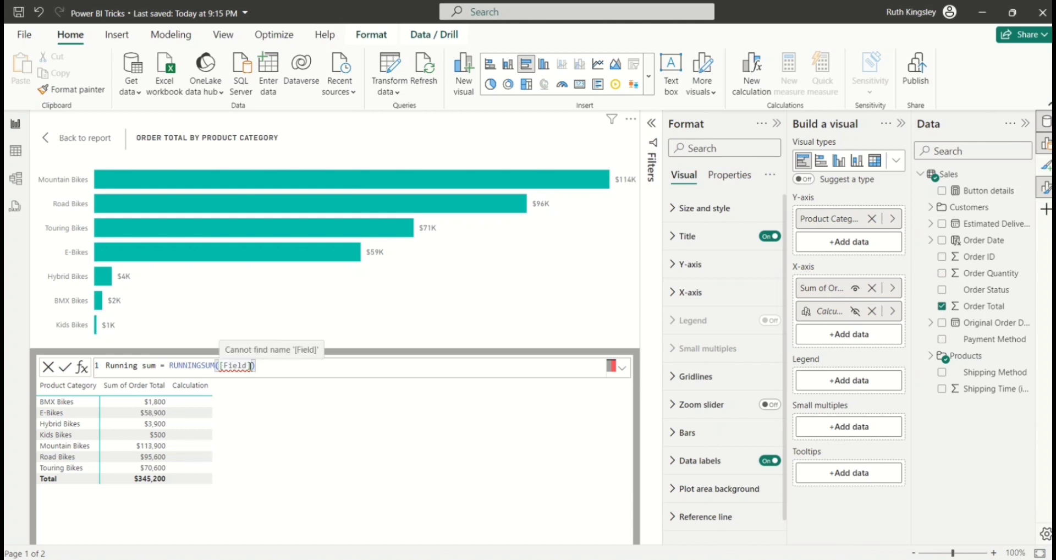
key(BackSpace)
key(BackSpace)
key(BackSpace)
key(BackSpace)
key(BackSpace)
key(BackSpace)
key(BackSpace)
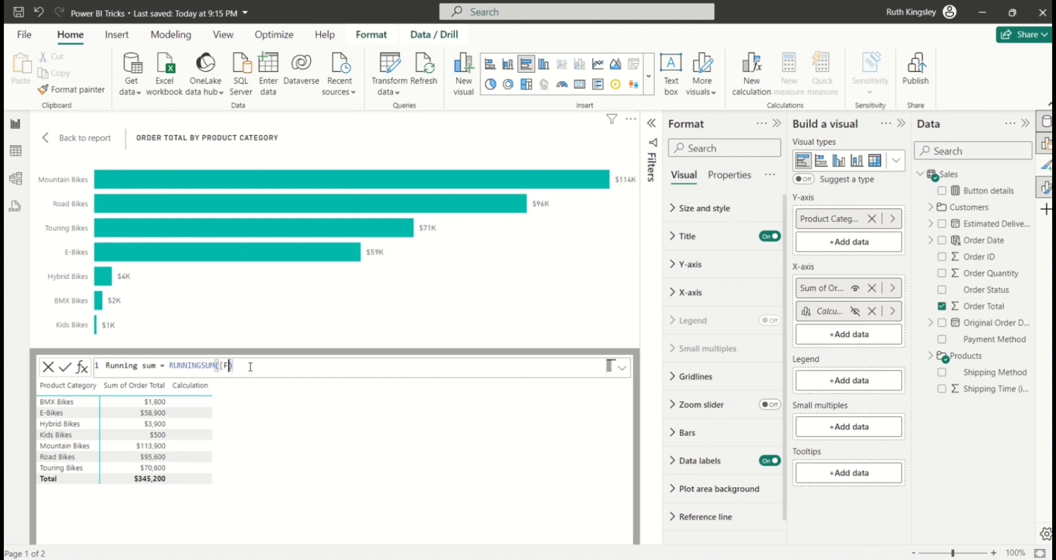
text(order)
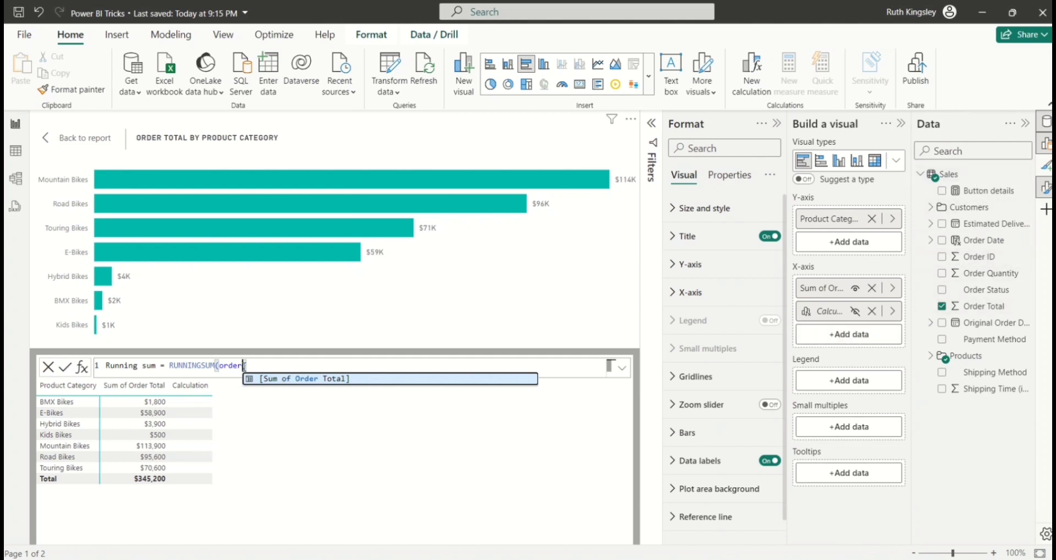
click(271, 387)
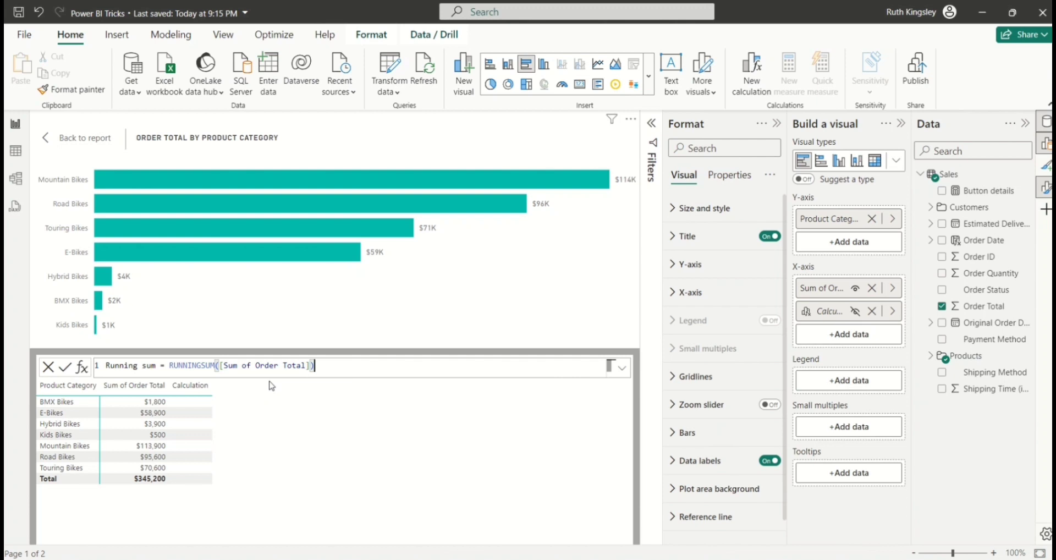
key(Return)
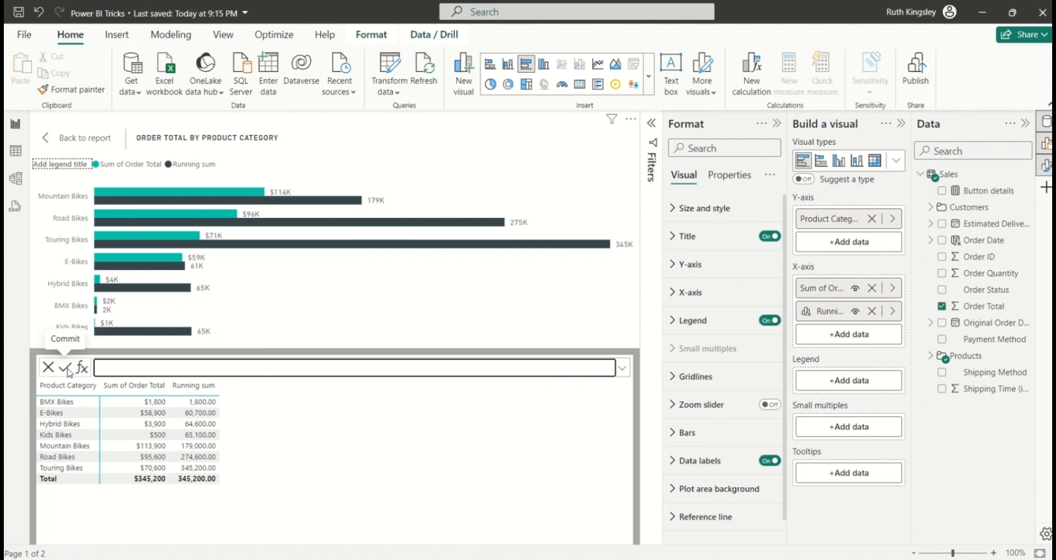
click(85, 144)
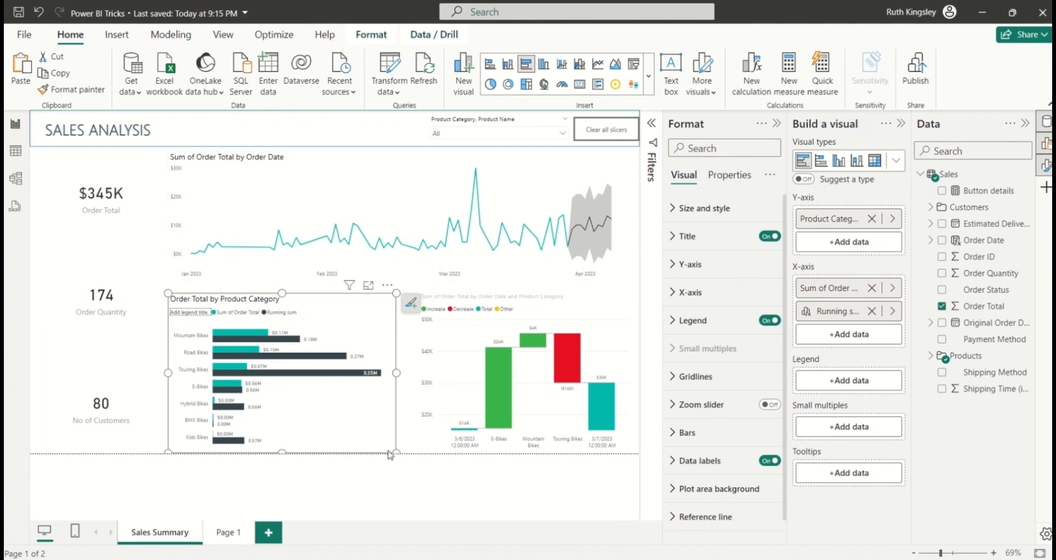
click(411, 438)
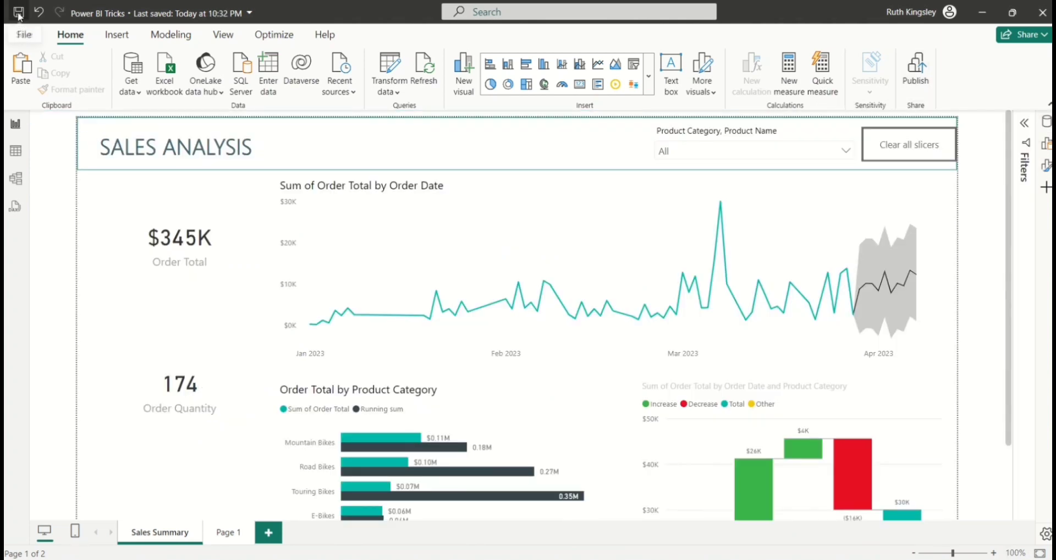
- Save the report and export it to PDF, viewing the exported Sales Analysis page
click(19, 16)
click(26, 38)
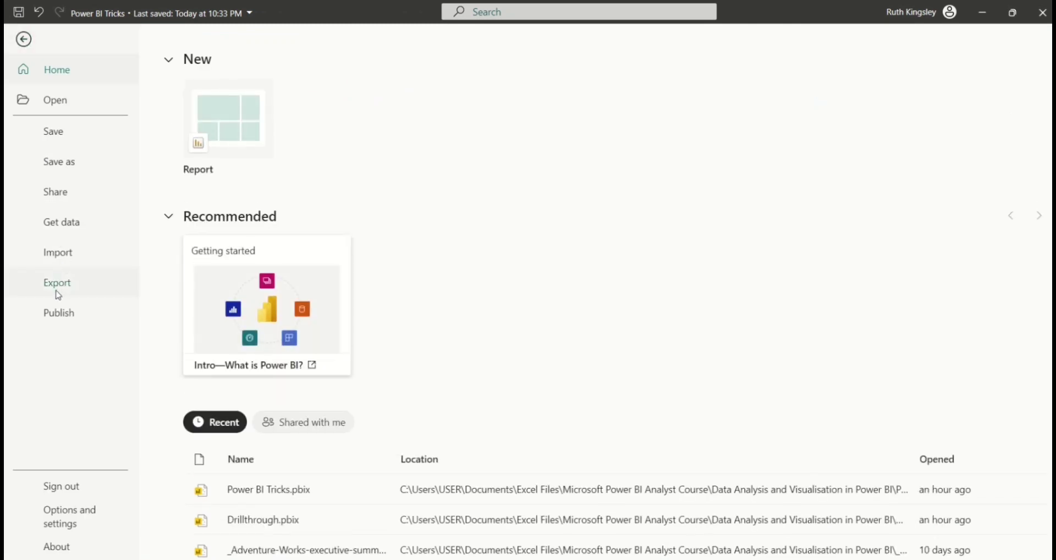
click(59, 294)
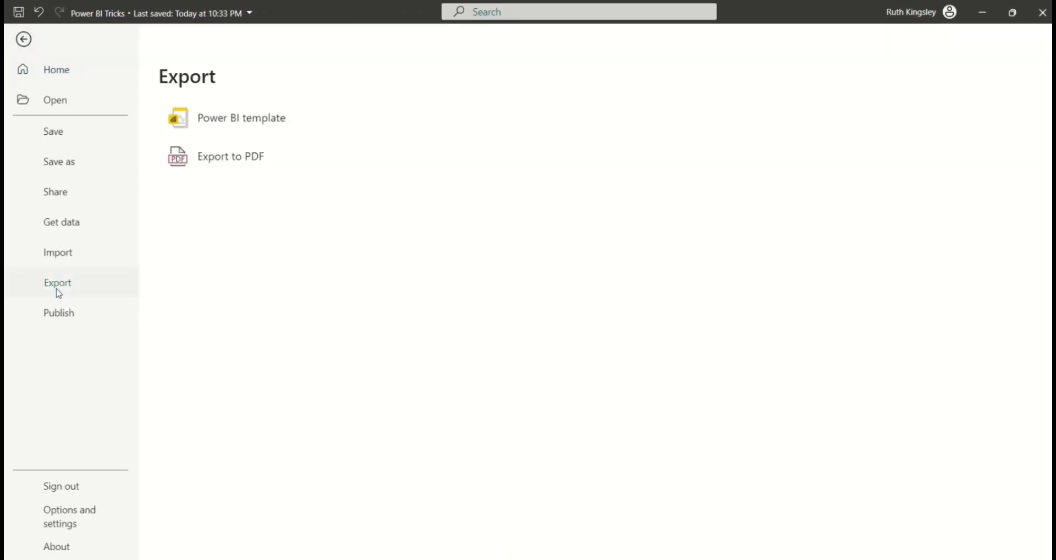
click(246, 168)
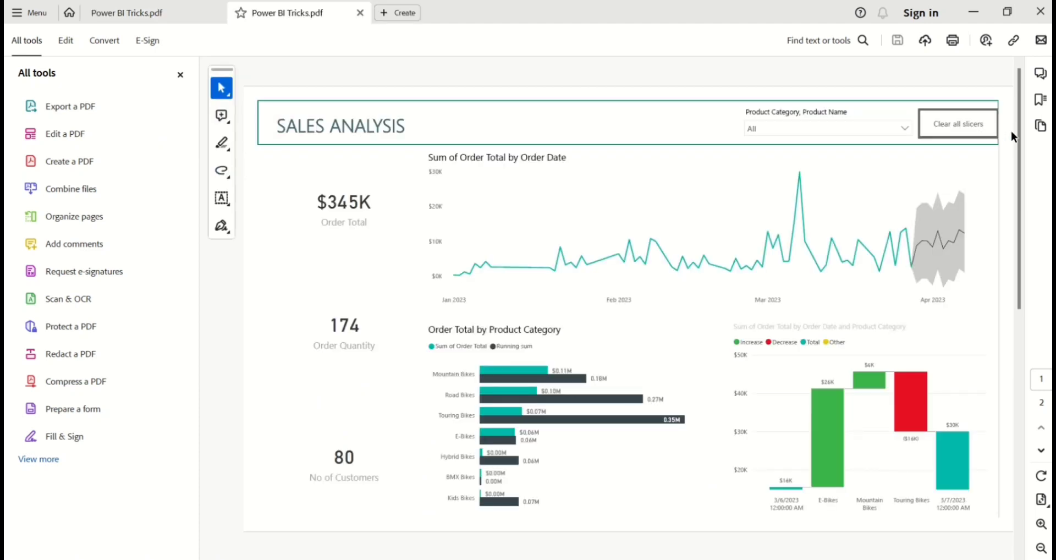
mouse_move(1017, 128)
mouse_down()
mouse_move(1015, 201)
mouse_move(1003, 139)
mouse_up()
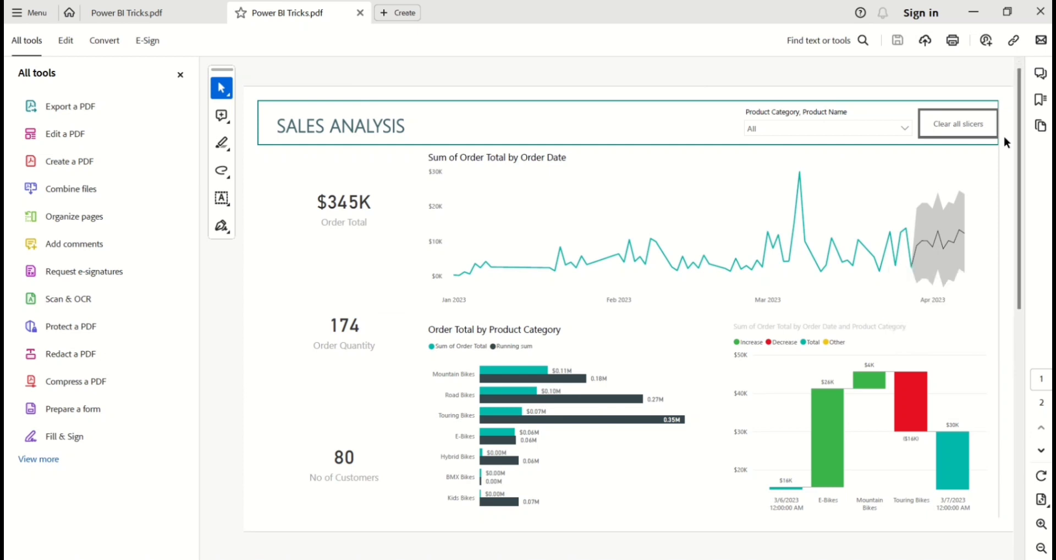